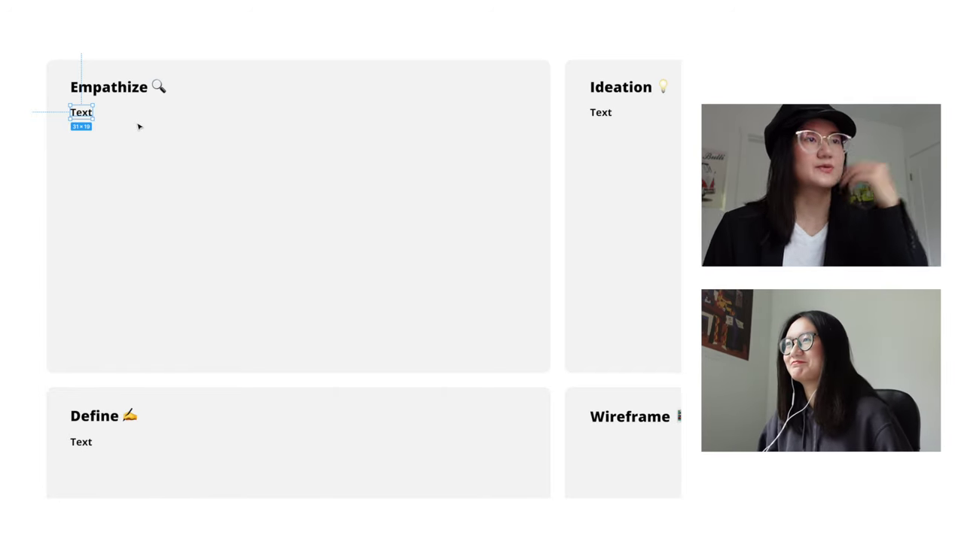
Step: Replace the Empathize placeholder with a 'Context' heading and a '- Dog walking' bullet
double_click(80, 113)
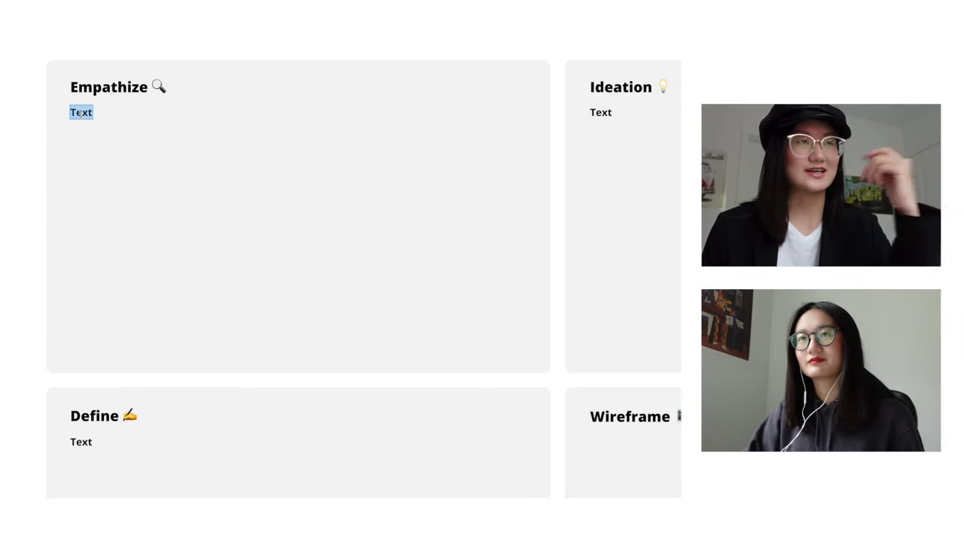
text(Context)
key(Return)
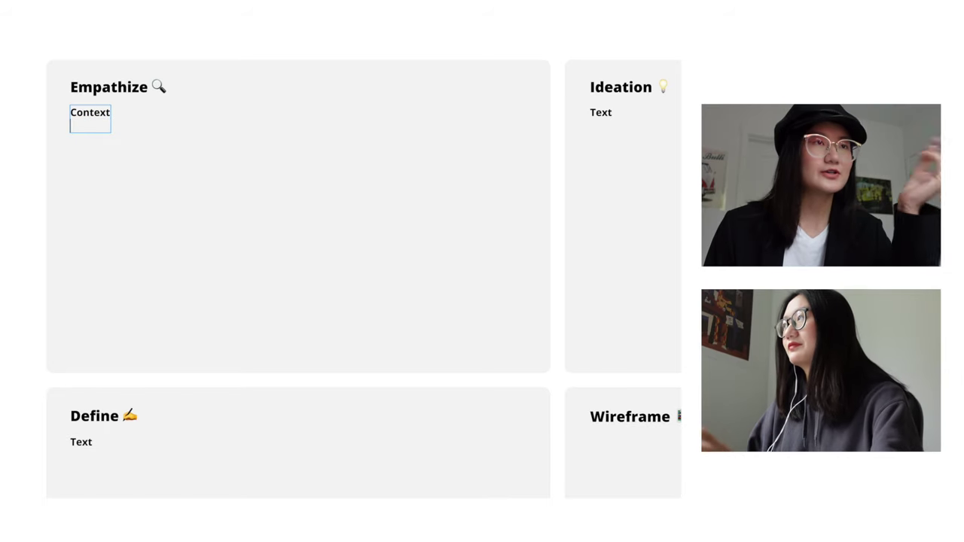
text(- )
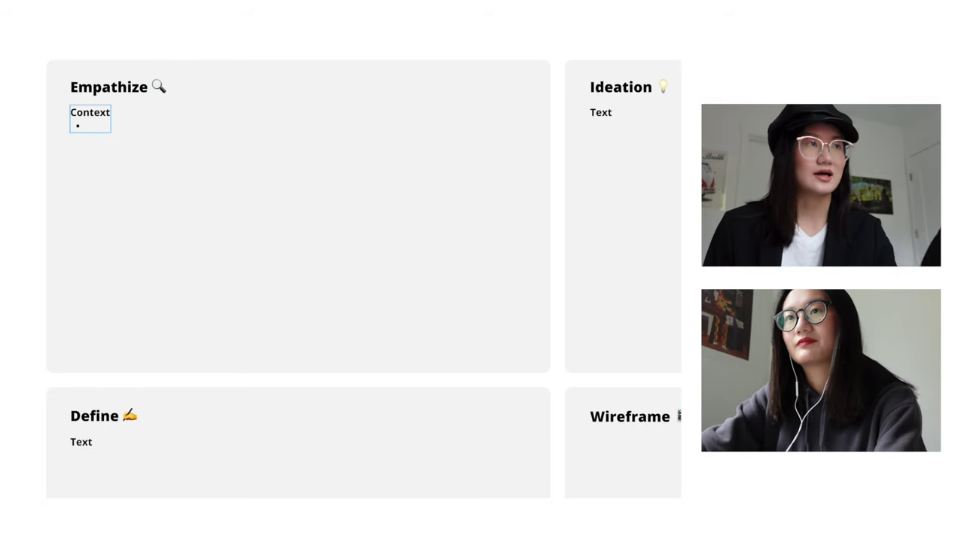
text(Dog walking)
key(Return)
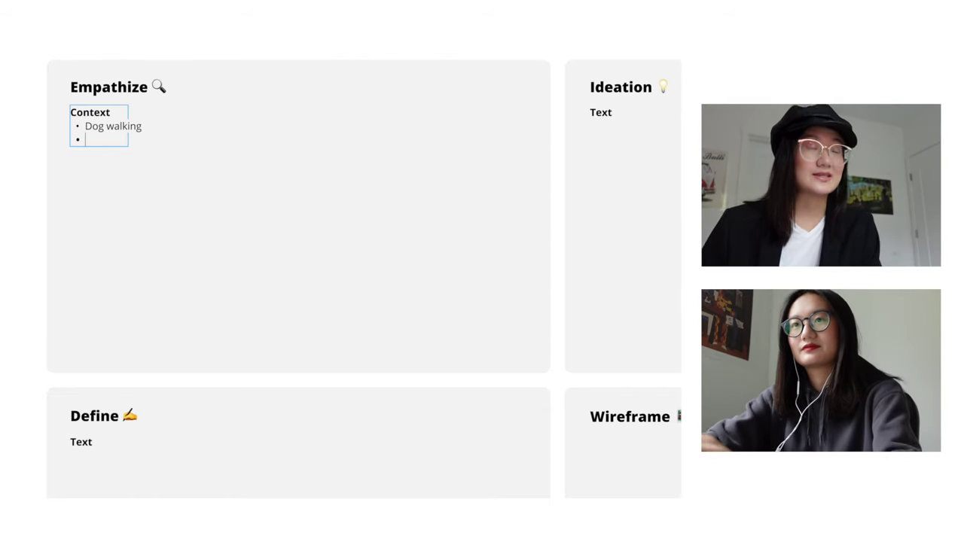
Step: Add the bullet 'small startup in San Francisco' to the Context list
text(s)
key(BackSpace)
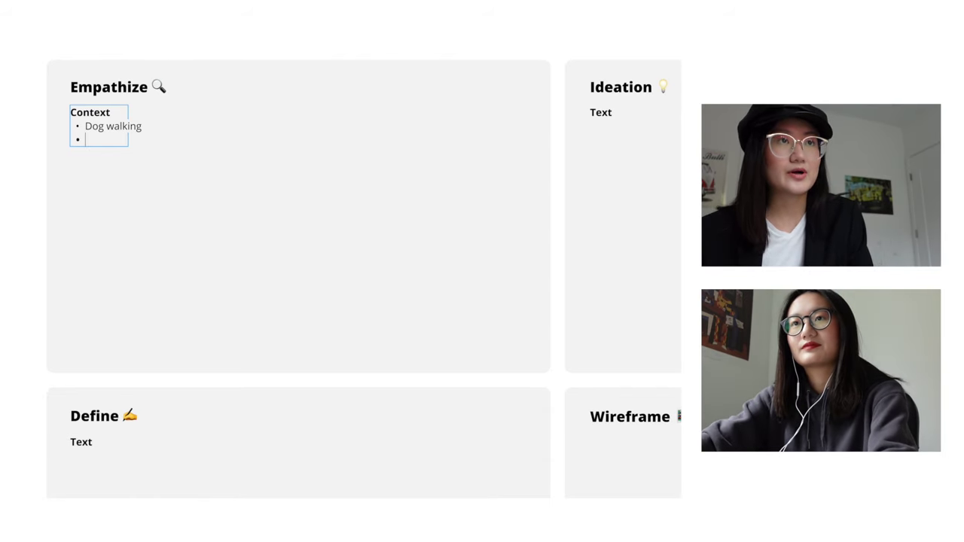
text(s)
double_click(95, 138)
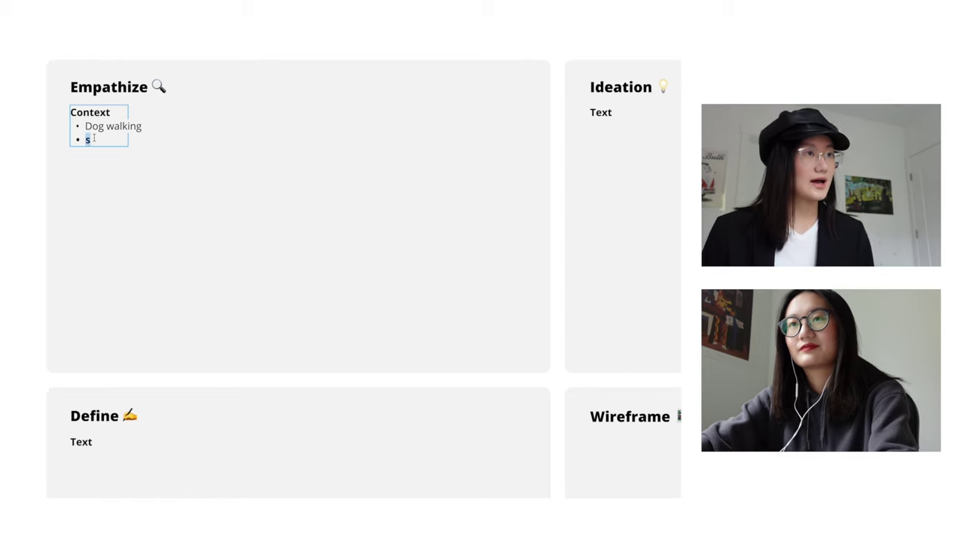
text(small start u)
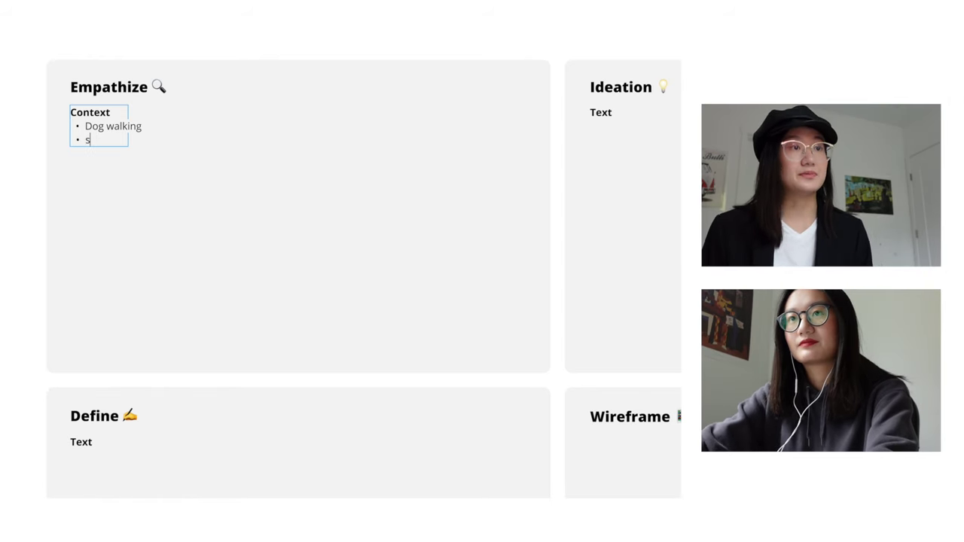
key(BackSpace)
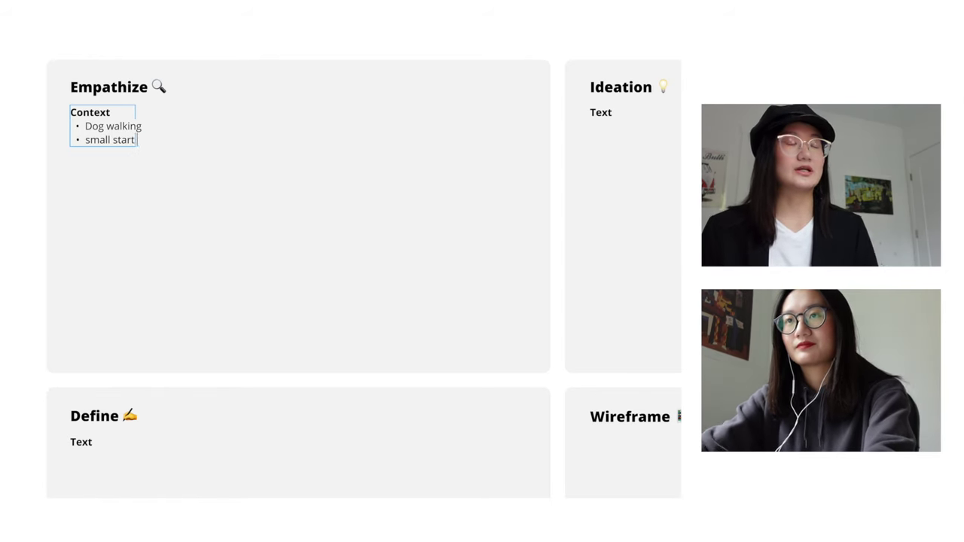
text(up in San Fran)
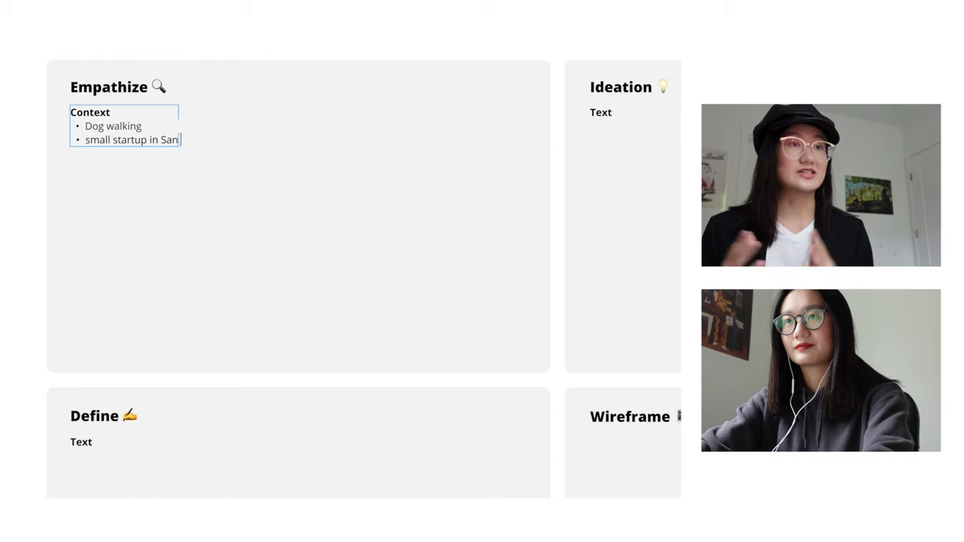
text(cisco)
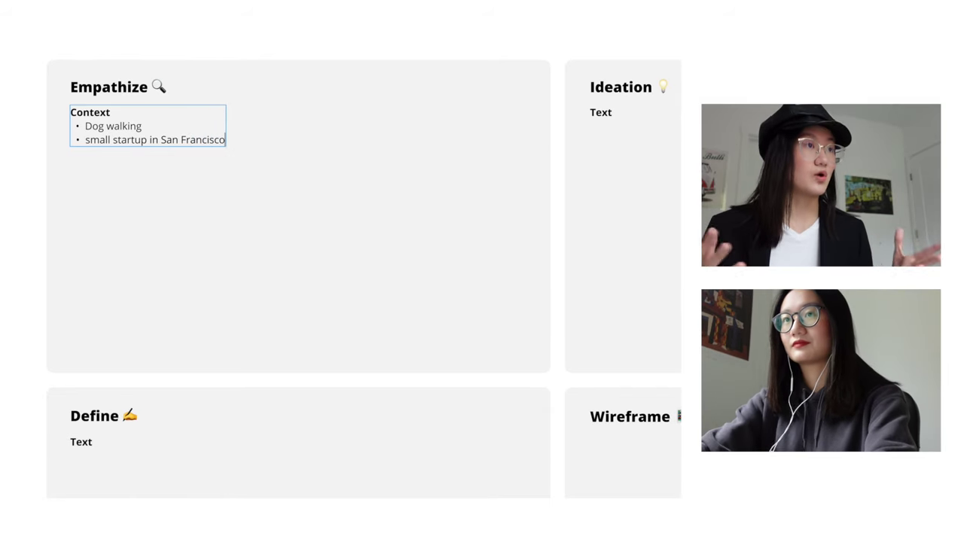
key(Return)
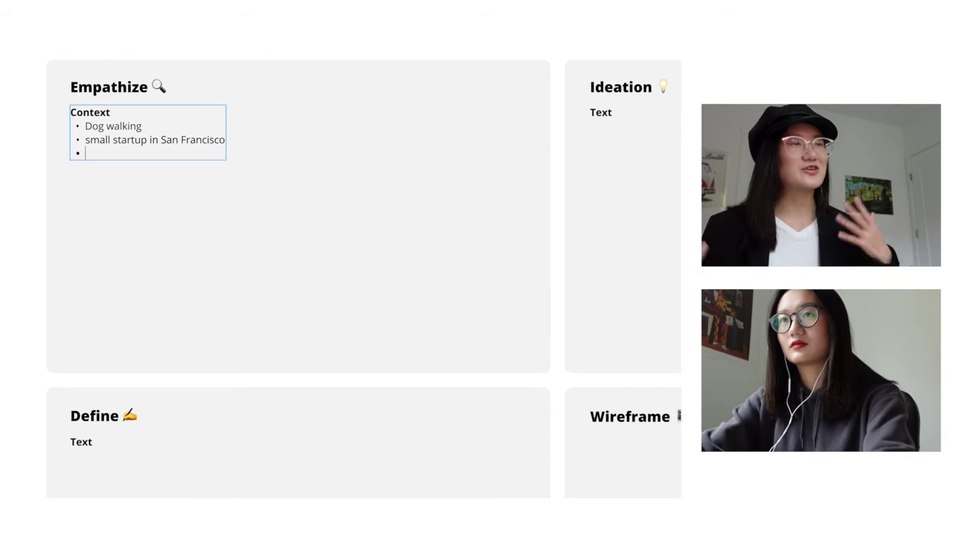
Step: Add bullets 'US based' and '4 people (engineer, CEO, marketing)', leaving a new empty bullet
key(shift+Up)
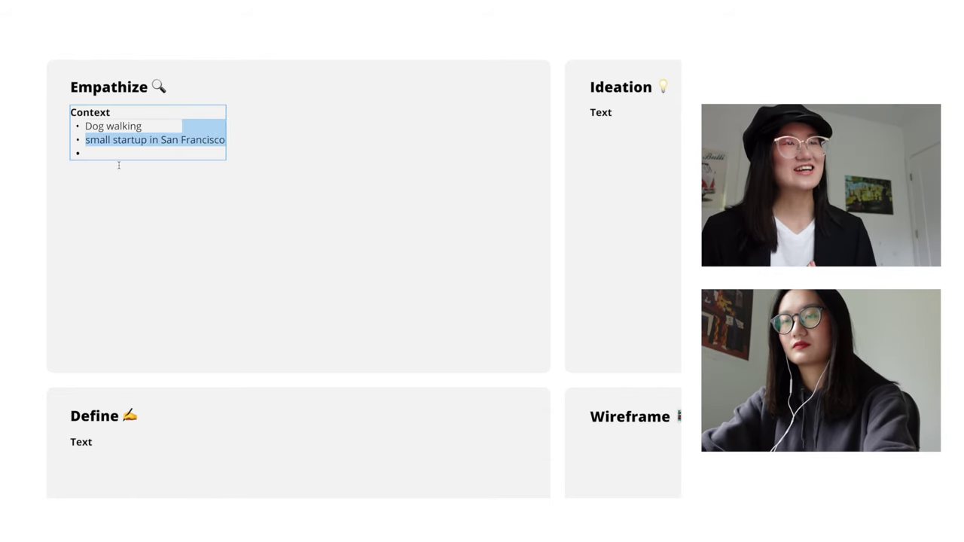
click(96, 149)
key(Return)
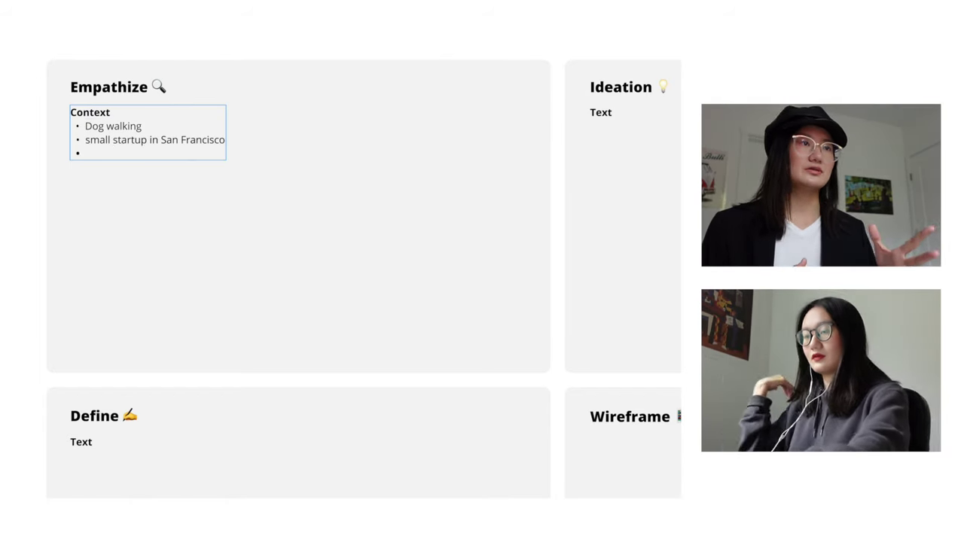
text(US based)
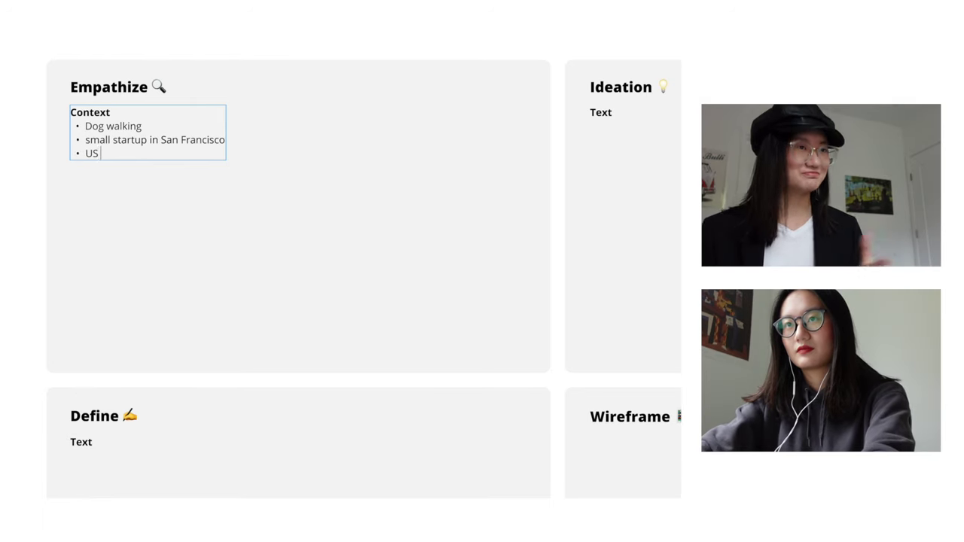
key(Return)
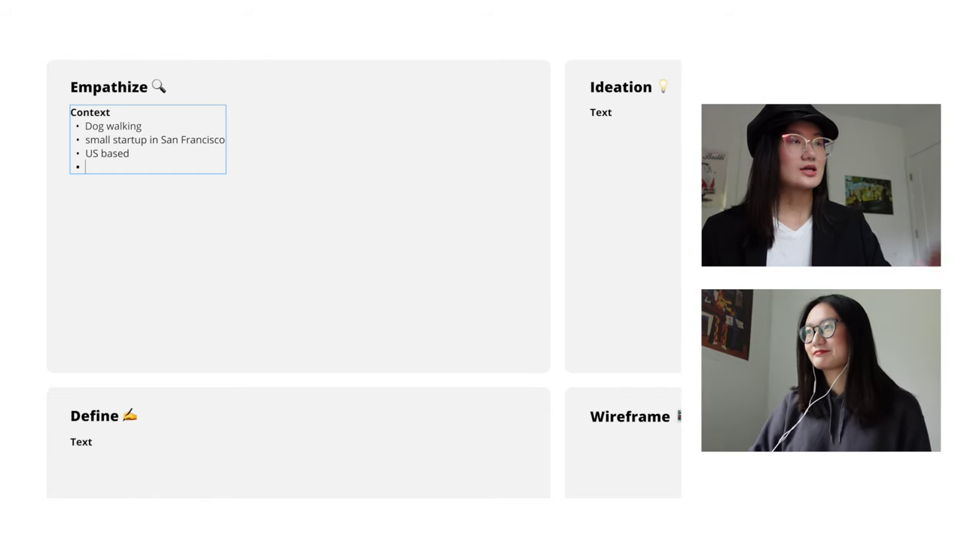
text(4 people)
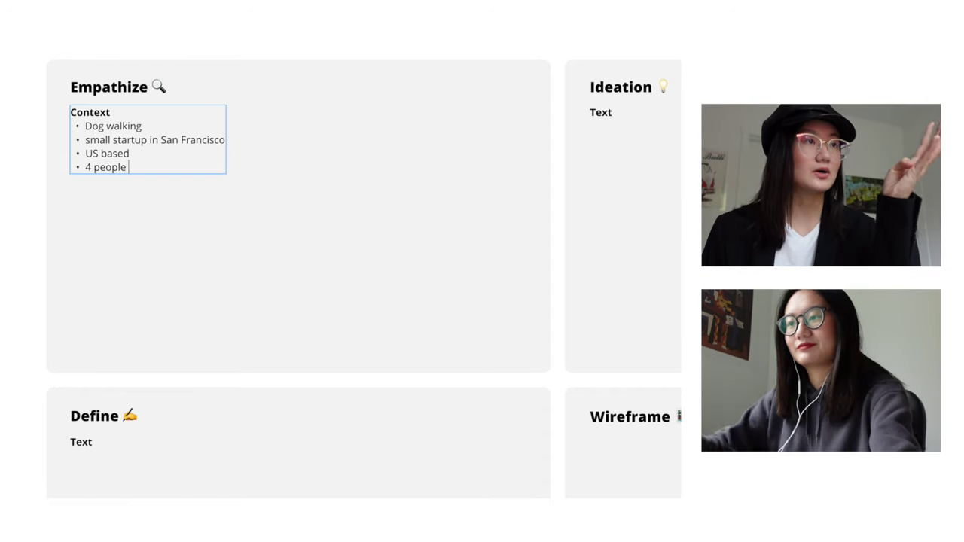
text( (en))
key(Left)
text(engineer)
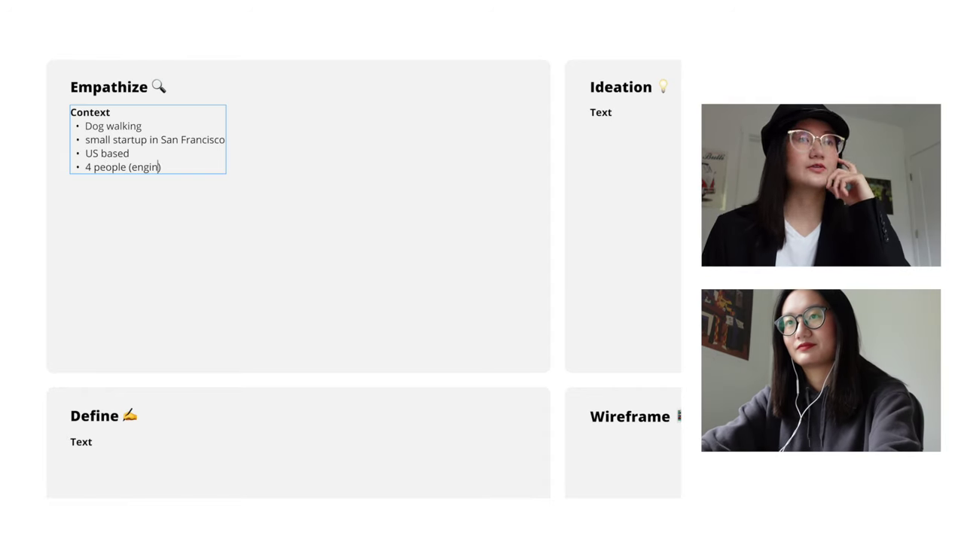
key(BackSpace)
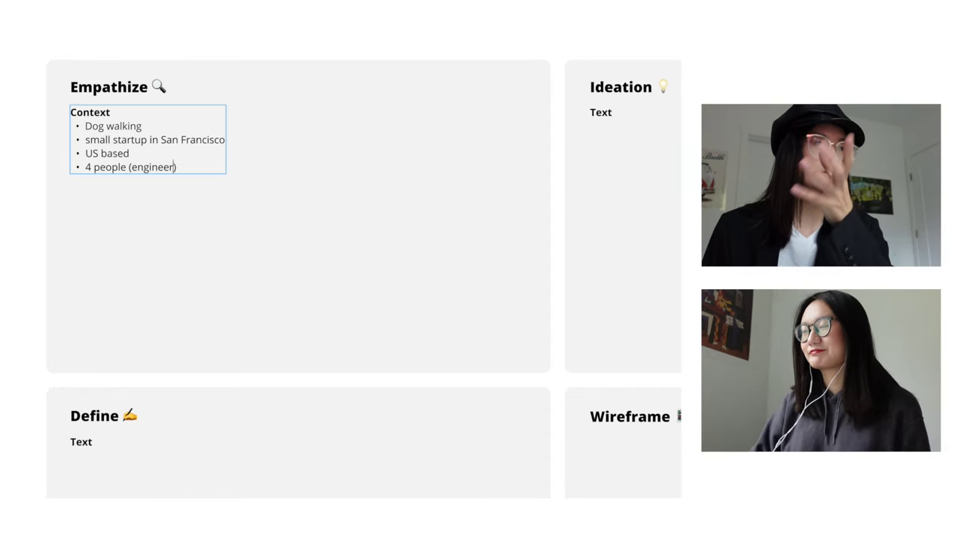
text(, )
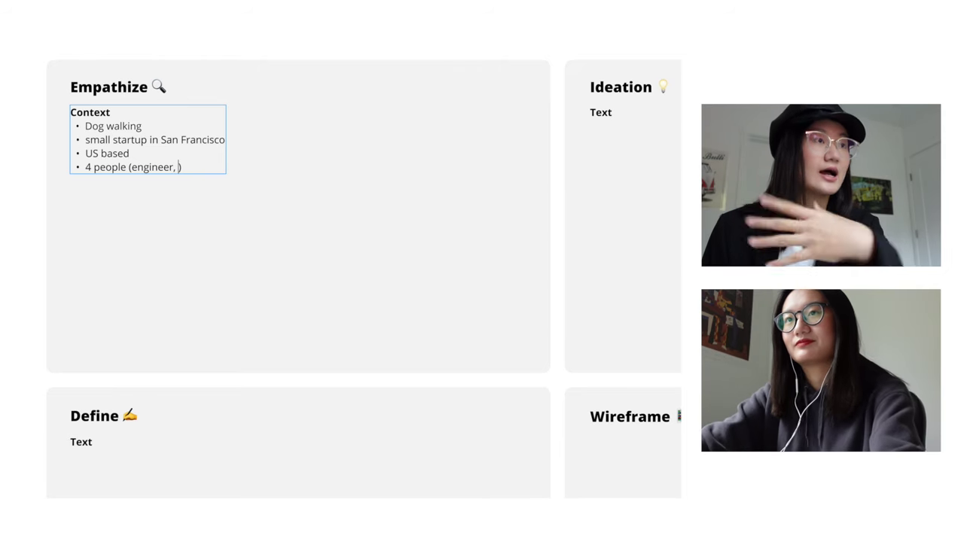
text(CEO, mar)
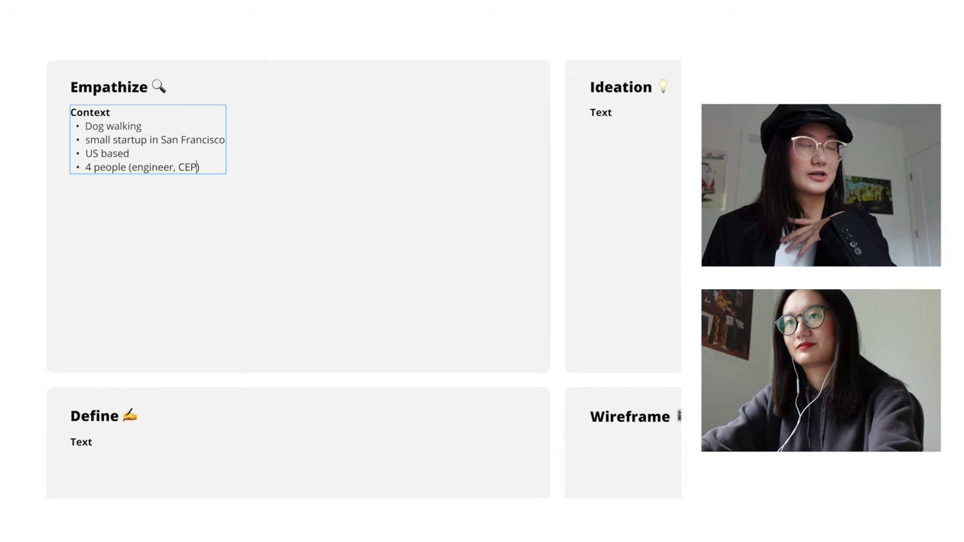
text(keting)
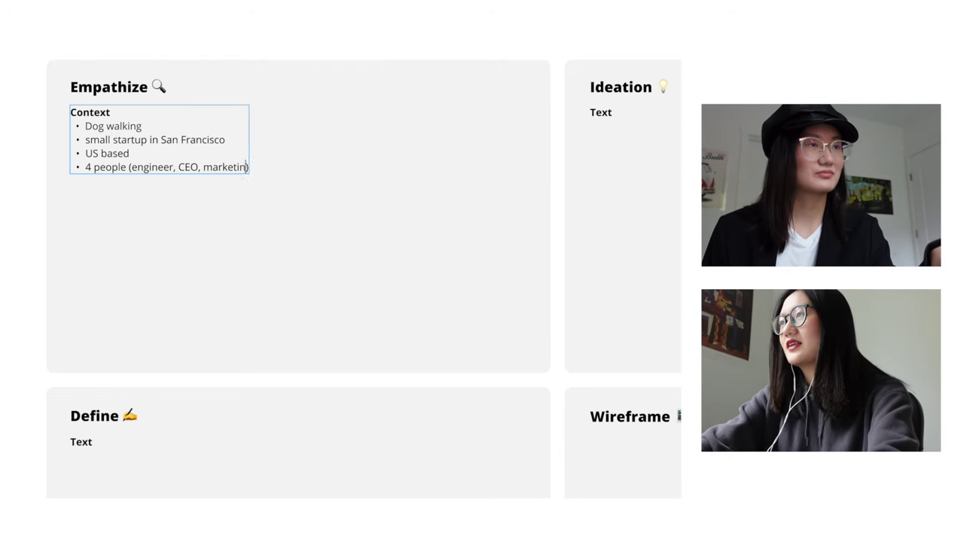
key(End)
key(Return)
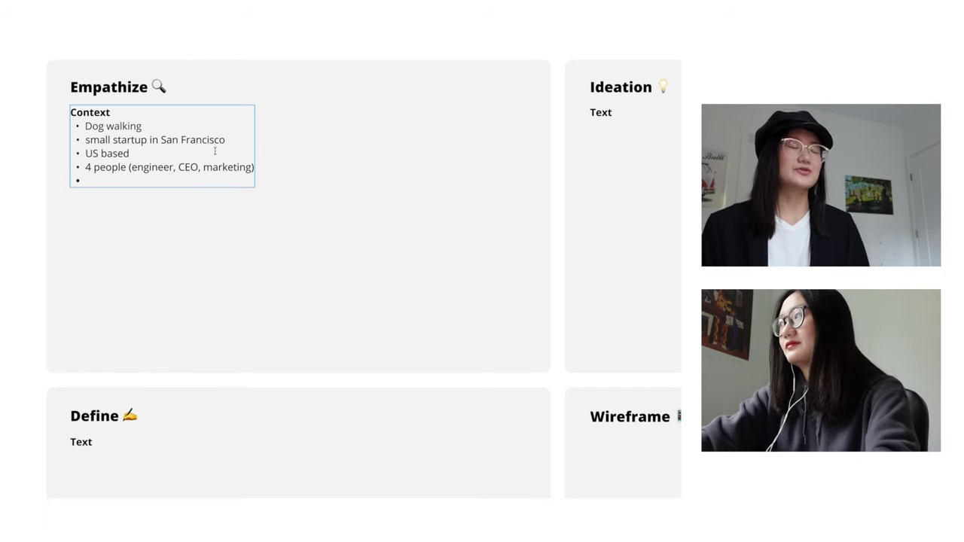
Step: Add bullets 'UX research', 'Early', 'MVP in 3 month' and 'IOS App' to the Context list
text(UX )
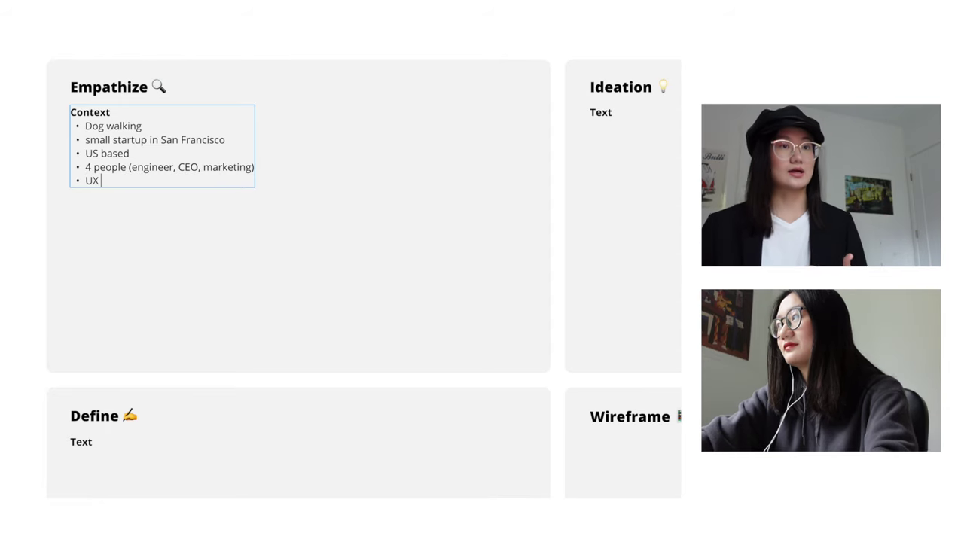
text(research)
key(Return)
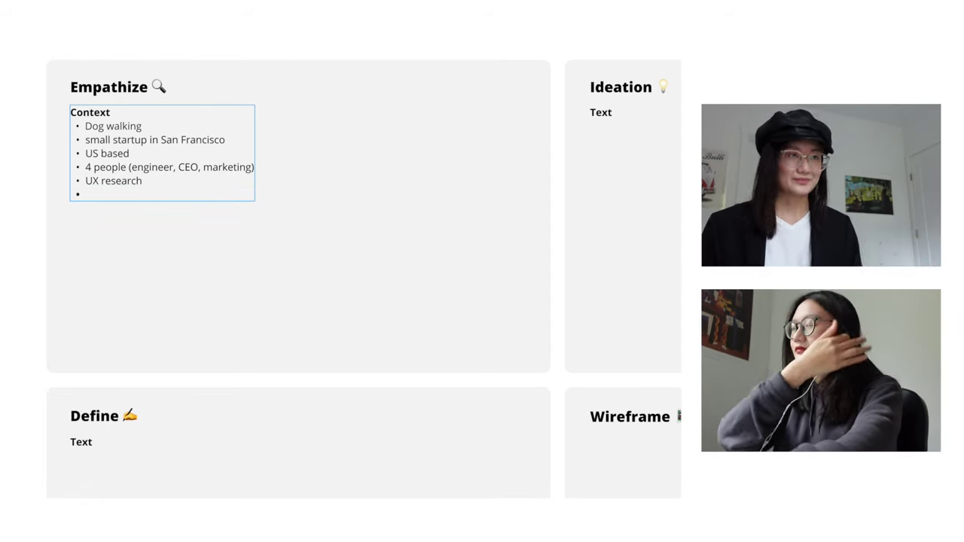
text(Early)
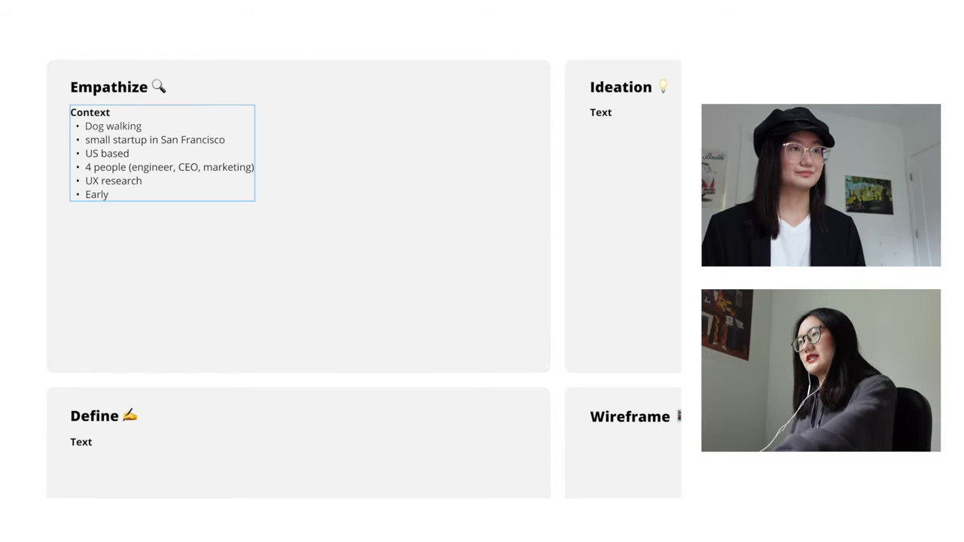
key(BackSpace)
key(BackSpace)
key(BackSpace)
key(BackSpace)
key(BackSpace)
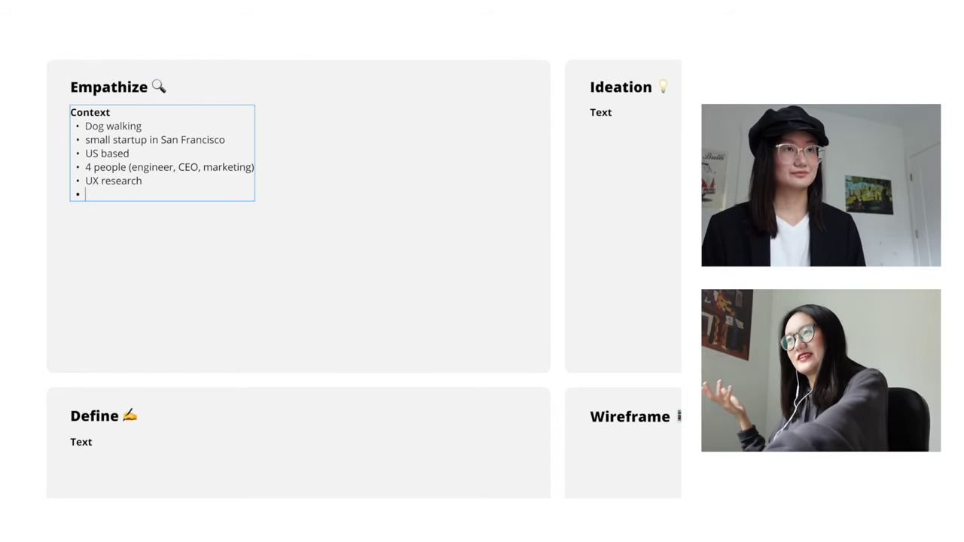
text(Early)
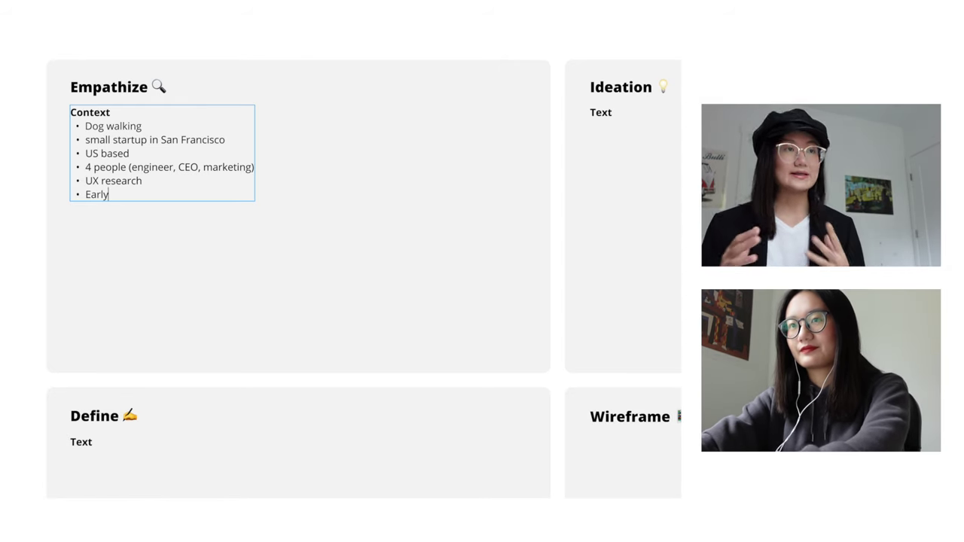
text(MVP)
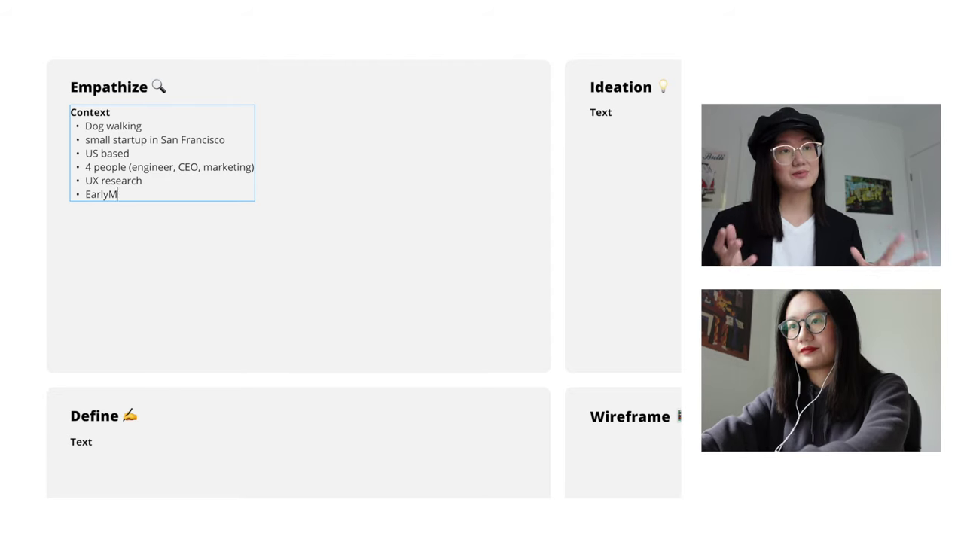
key(BackSpace)
key(Return)
text(MVP in 3 mo)
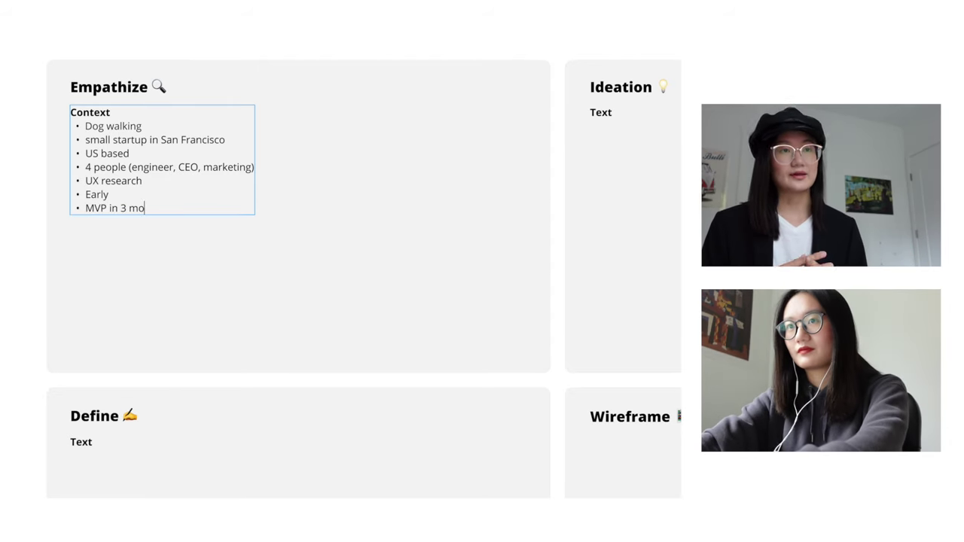
text(nth)
key(Return)
text(IOS A)
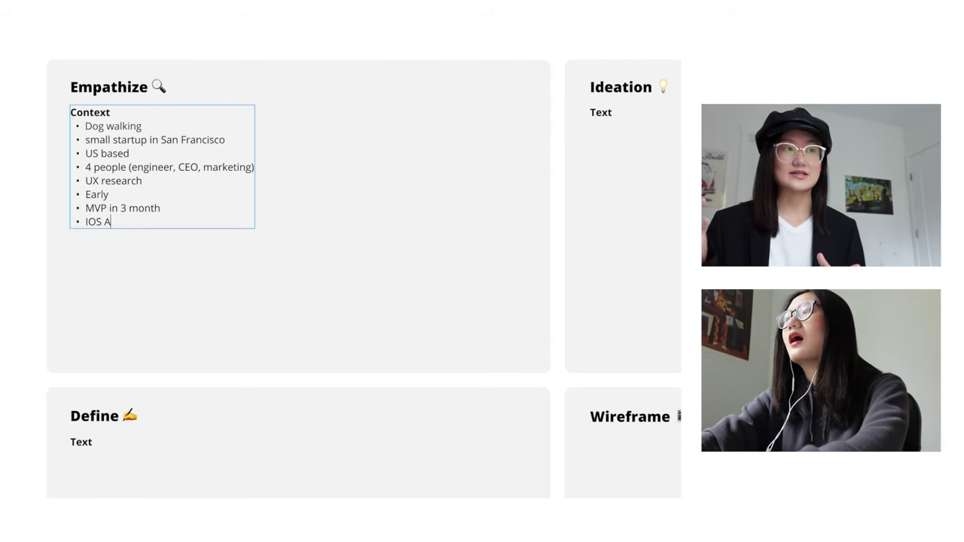
text(pp)
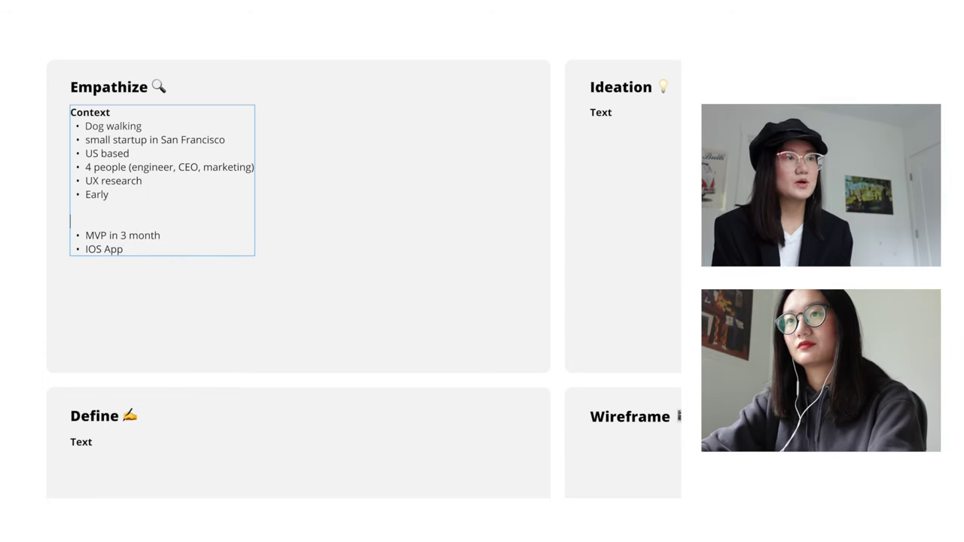
Step: Add a 'Constraints' line and a 'User/User Research' group: 30-80 years old, medium income, design accessibility
text(Constraints)
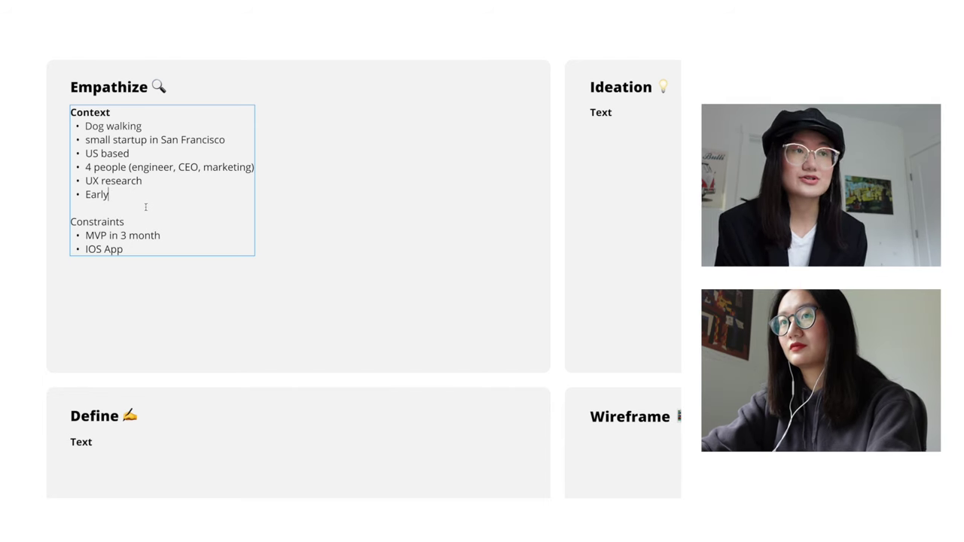
key(Return)
key(Return)
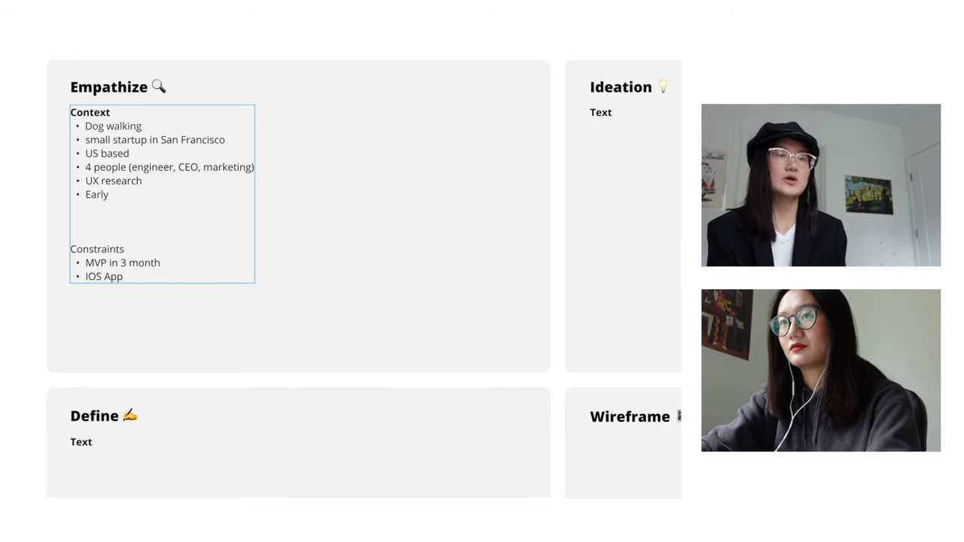
text(User/User )
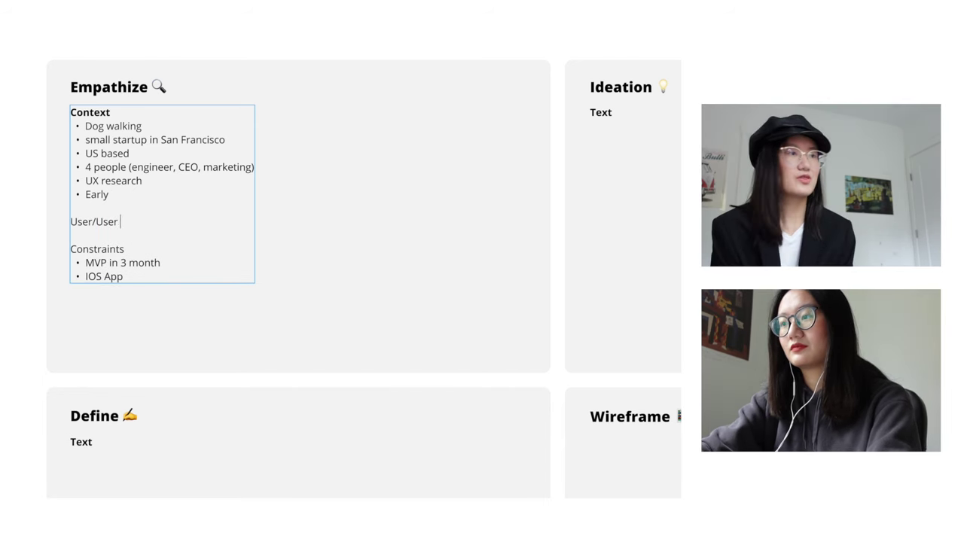
text(Research)
key(Return)
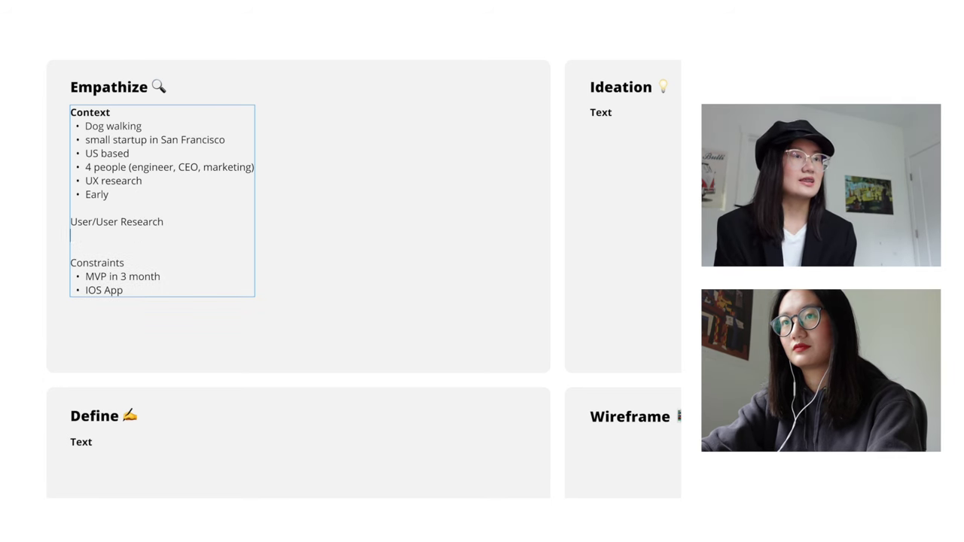
text(30-80 years old)
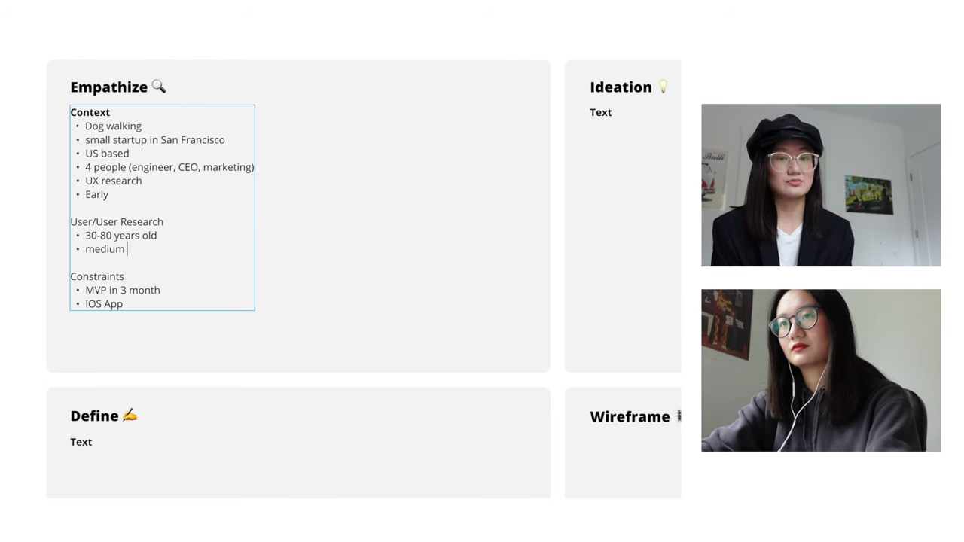
text(income)
key(Return)
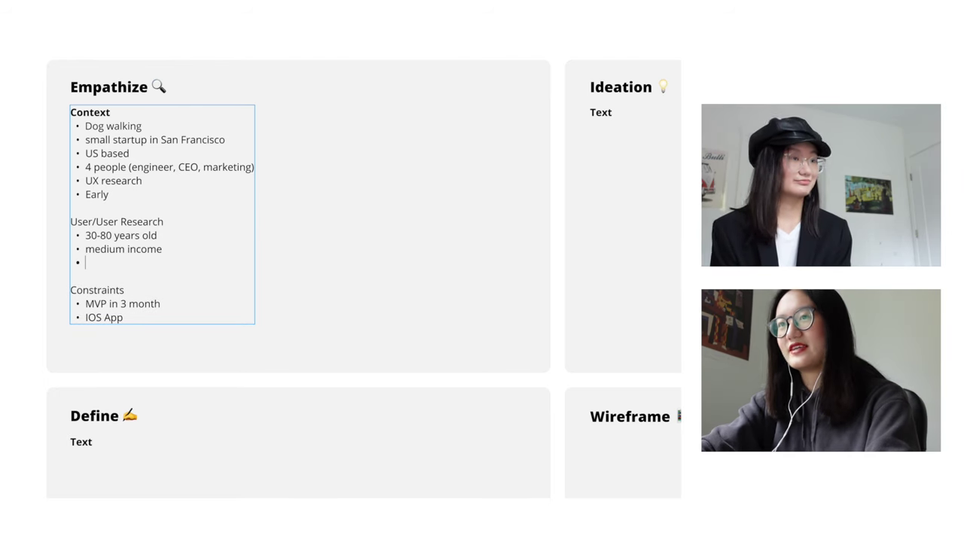
text(design )
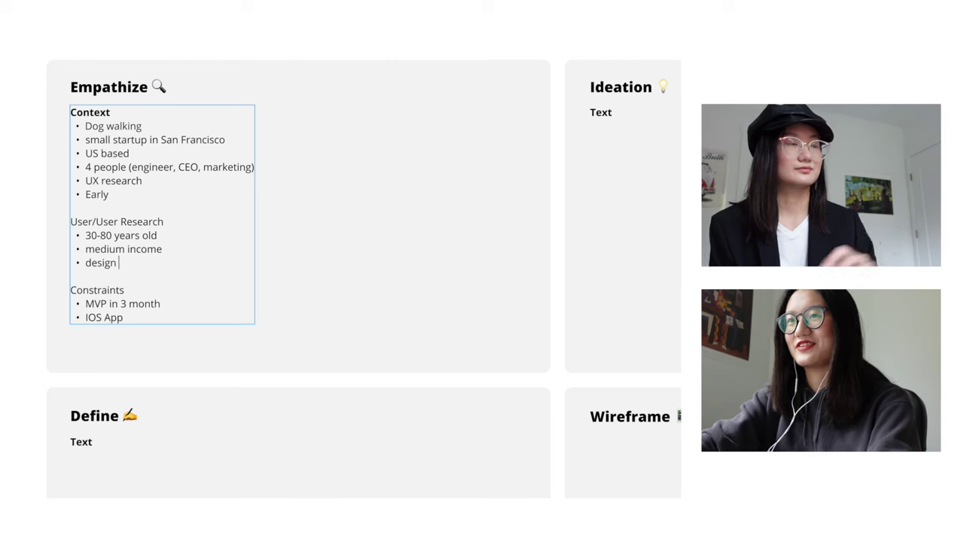
text(accessibil)
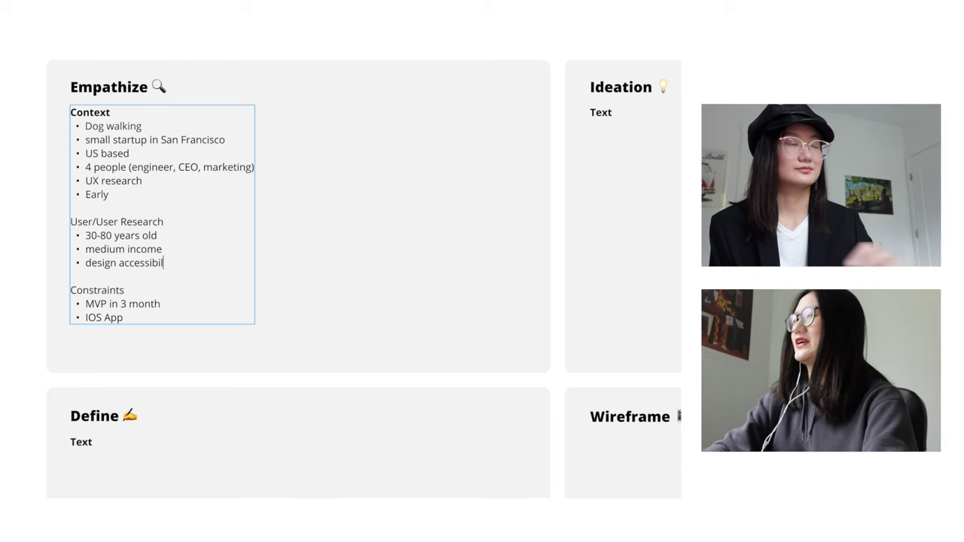
text(ity)
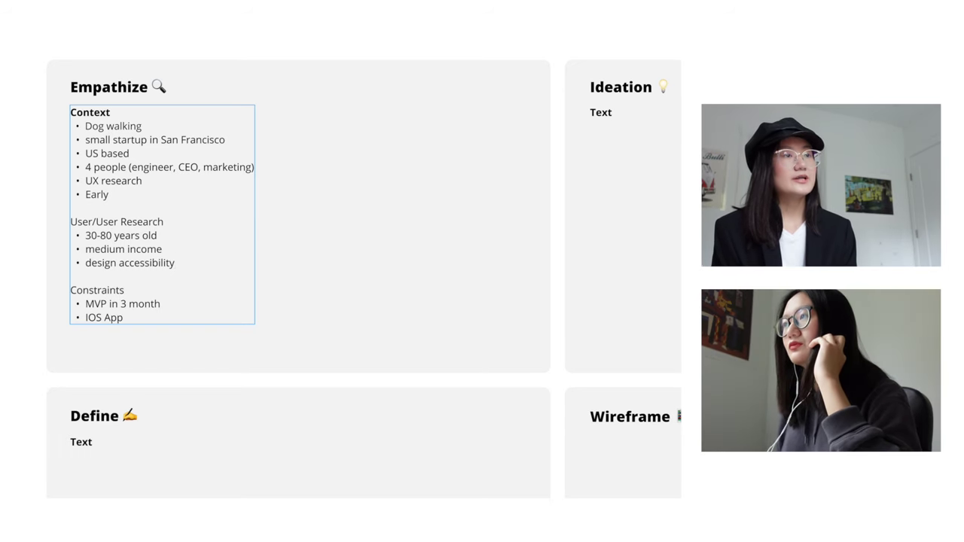
Step: Replace 'walking' with 'dog' in the first Context bullet
double_click(111, 126)
text(dog)
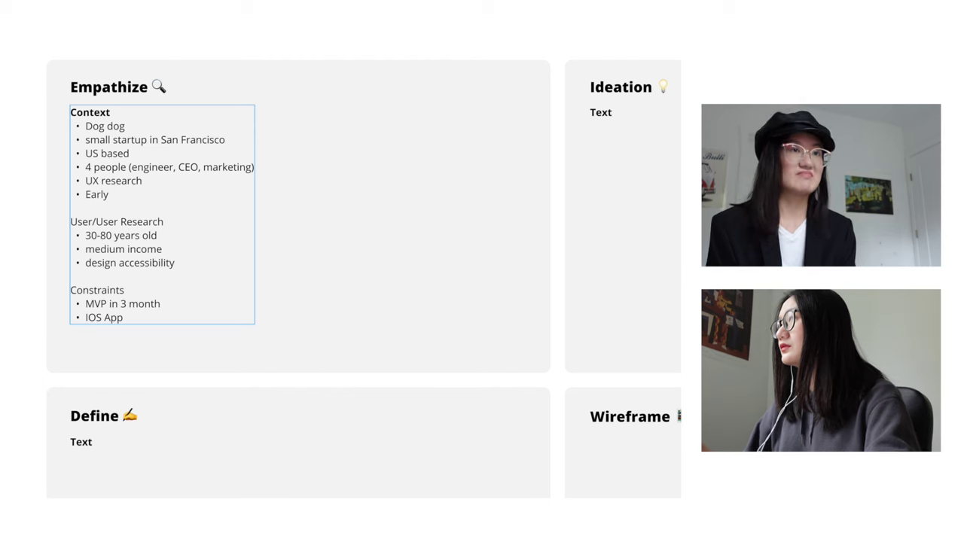
scroll(90, 347, down, 2)
click(83, 346)
Step: Write 'Current Solution' under Define with bullets Pet center, Other app (high price), ask friends
double_click(83, 346)
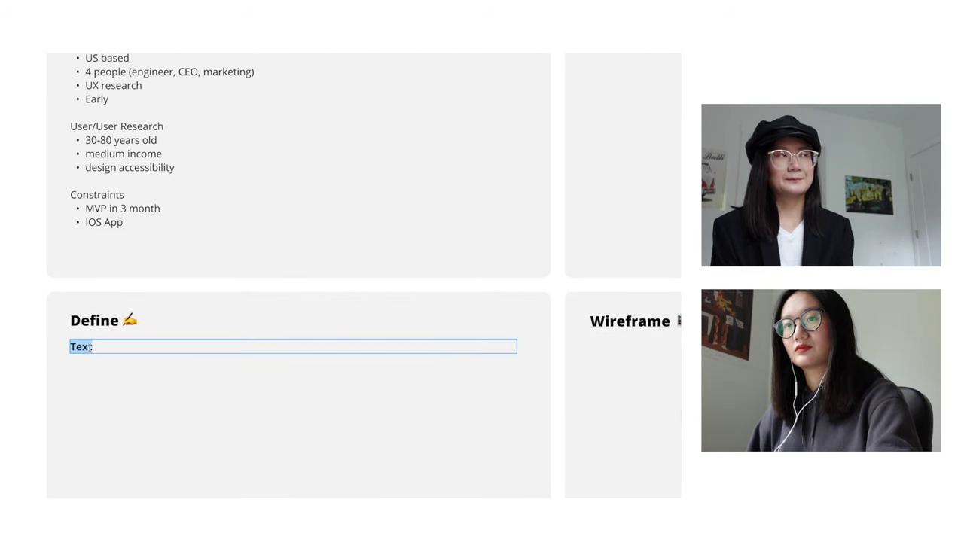
text(Current Solution)
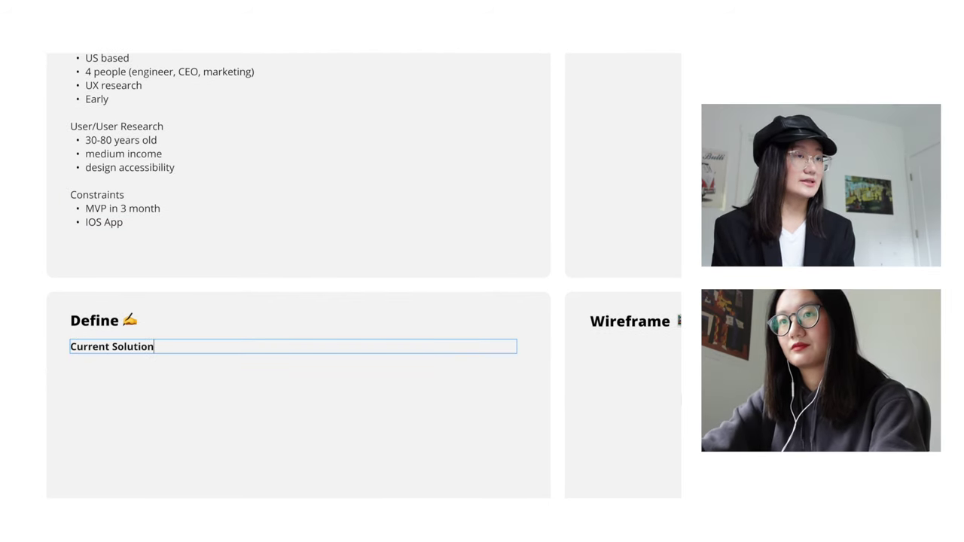
key(Return)
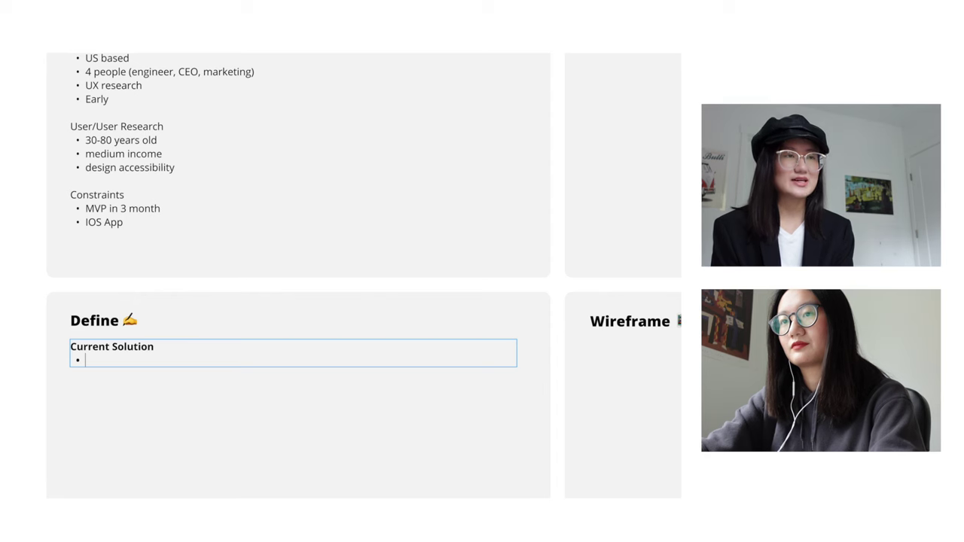
text(Pet center)
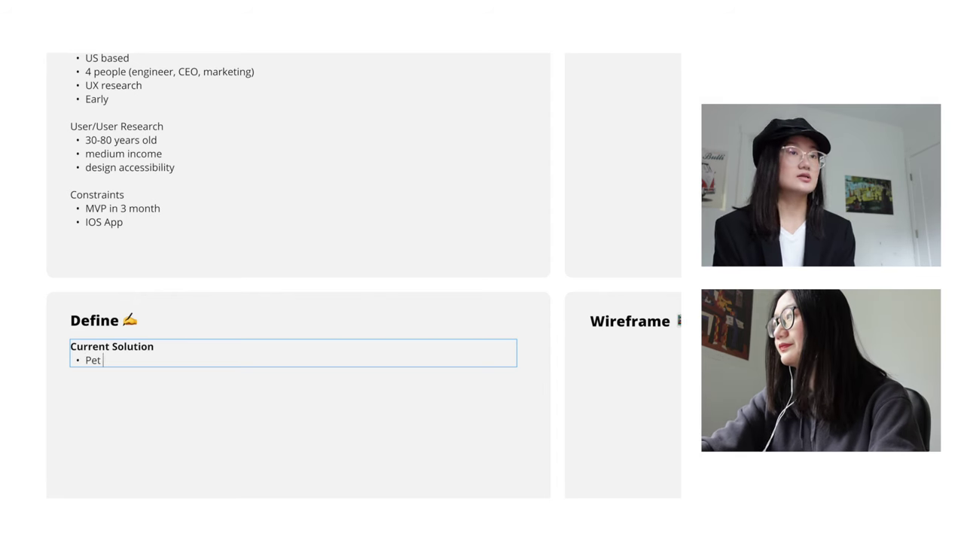
key(Return)
text(As)
key(BackSpace)
key(BackSpace)
text(Ot)
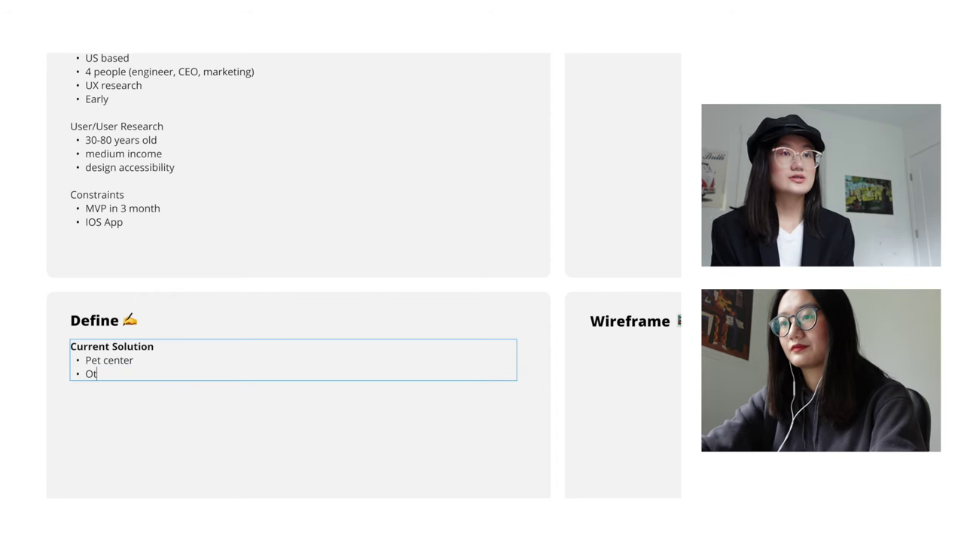
text(her app (high price))
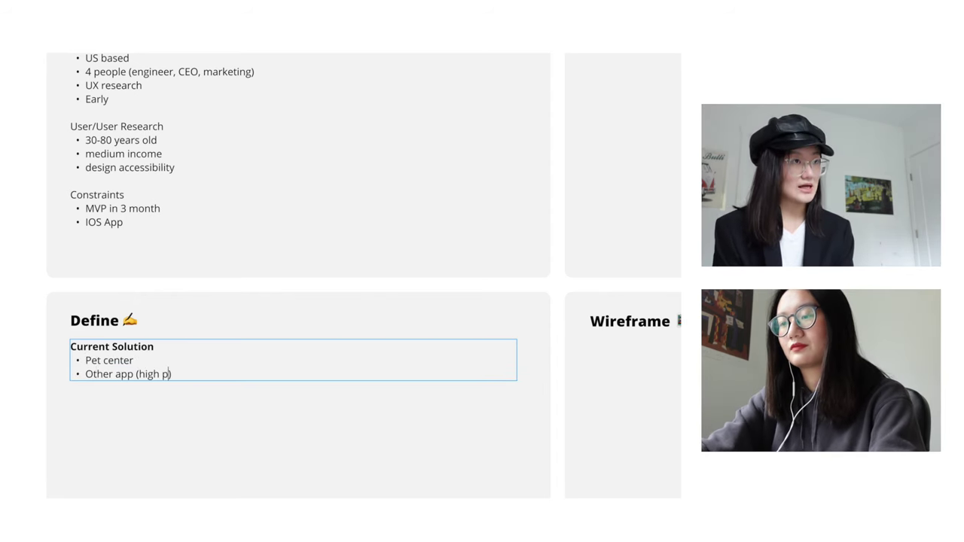
key(Return)
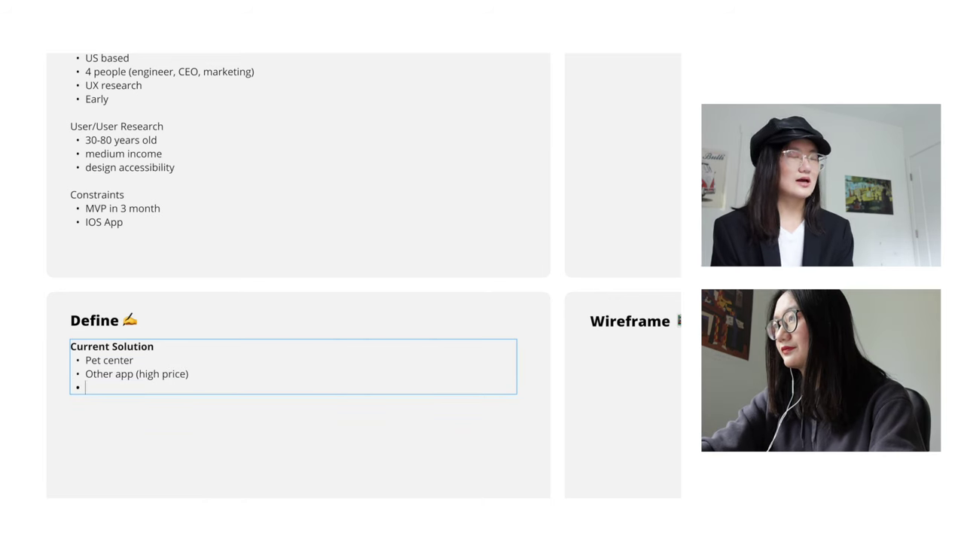
text(ask friends)
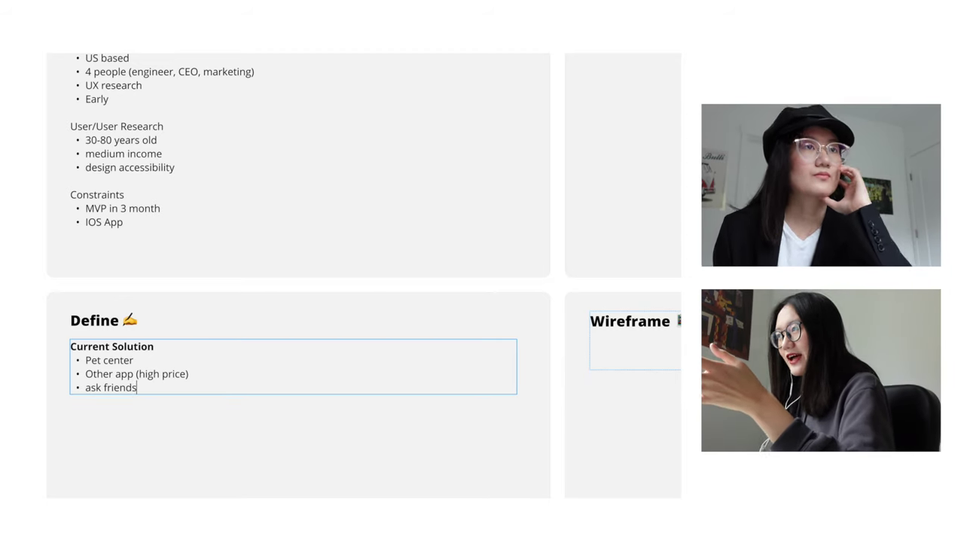
key(Return)
key(Return)
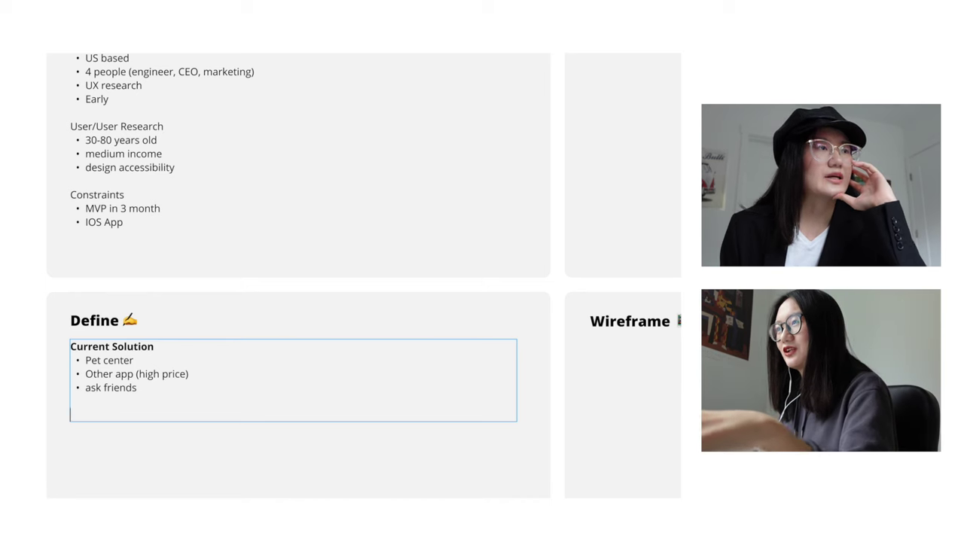
Step: Add a 'Persona' group with the persona's name and '50 years old, 2 dogs, two kids and husband, megazine writer'
text(Persona)
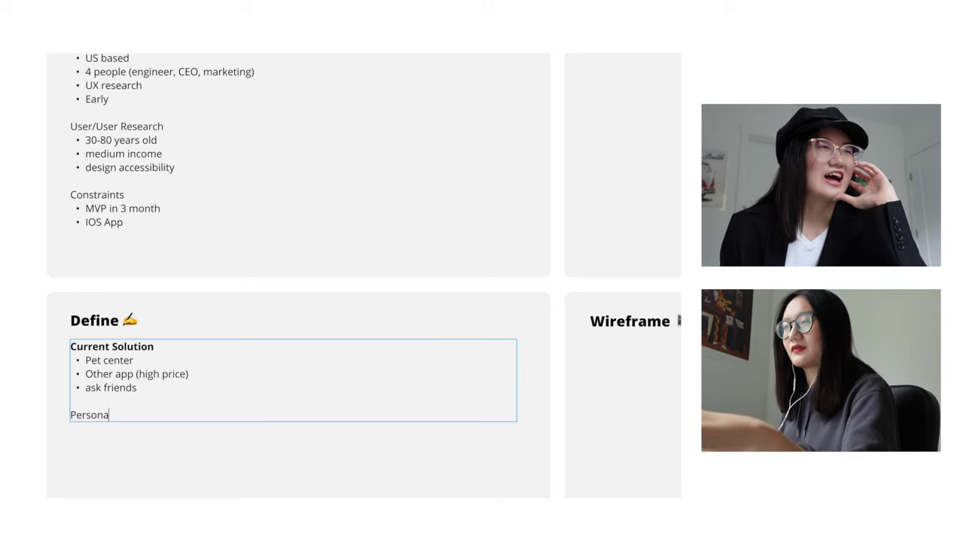
key(Return)
text(- Kay)
key(Return)
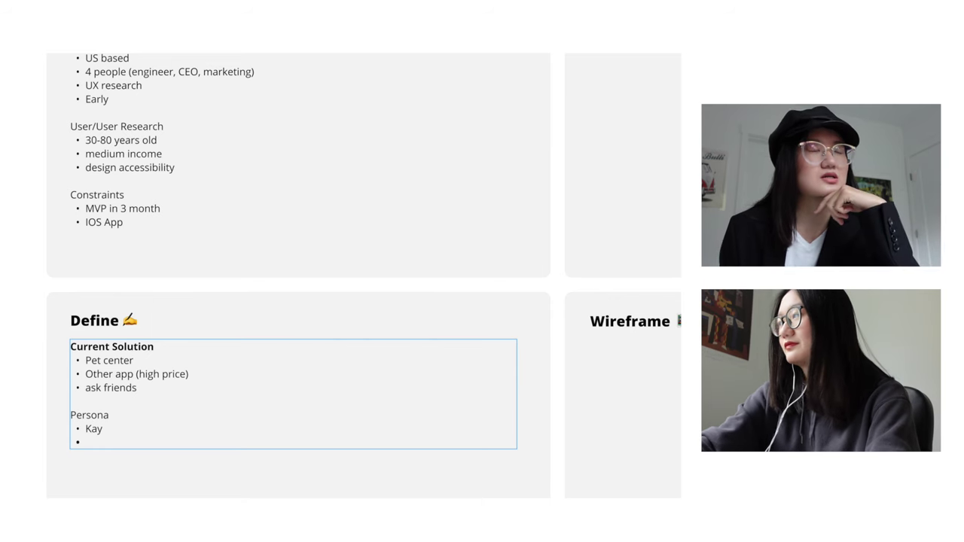
text(50 year)
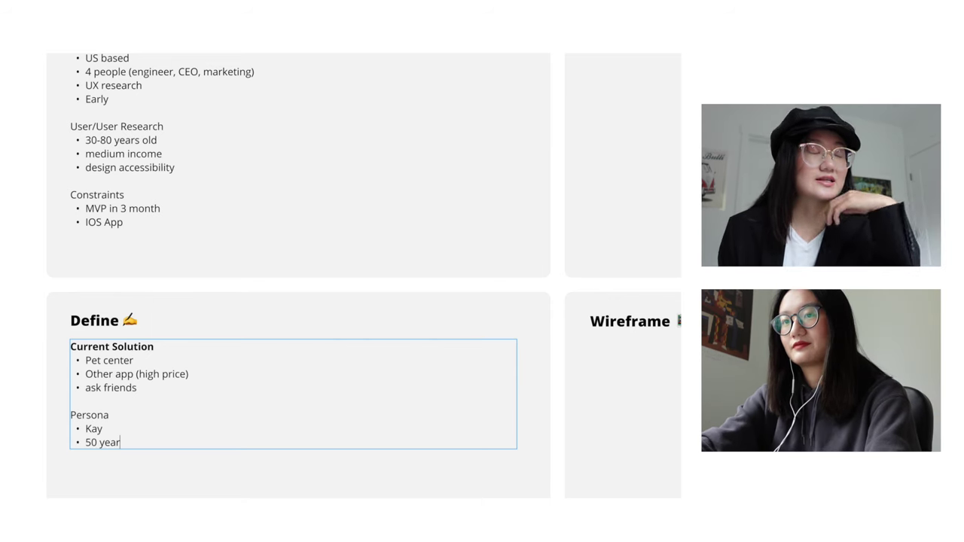
text(s old,)
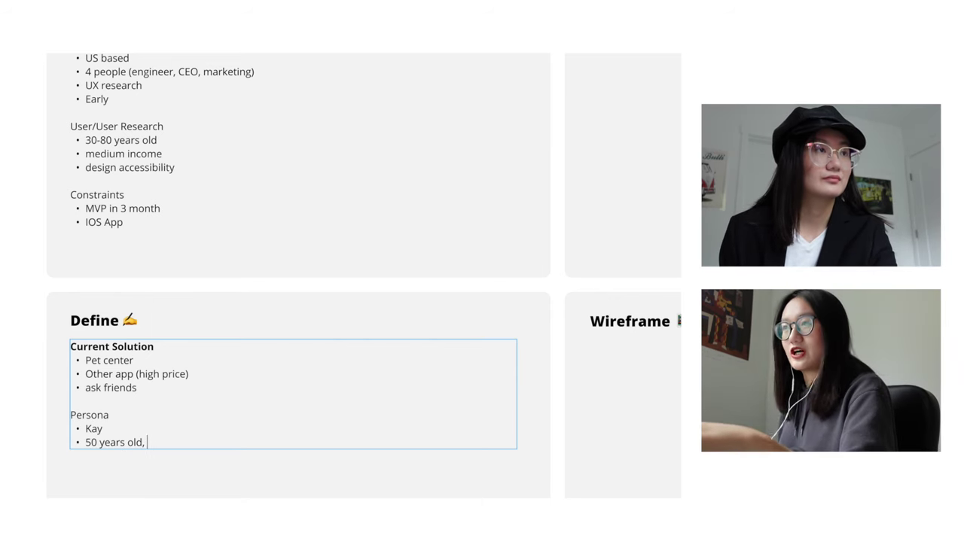
text( 2 dogs, )
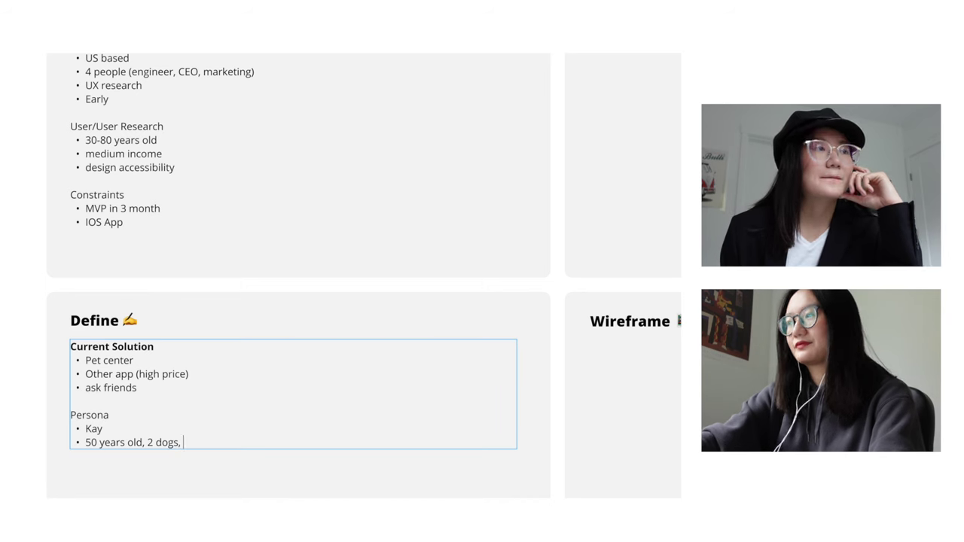
text(sh)
key(BackSpace)
key(BackSpace)
text(t)
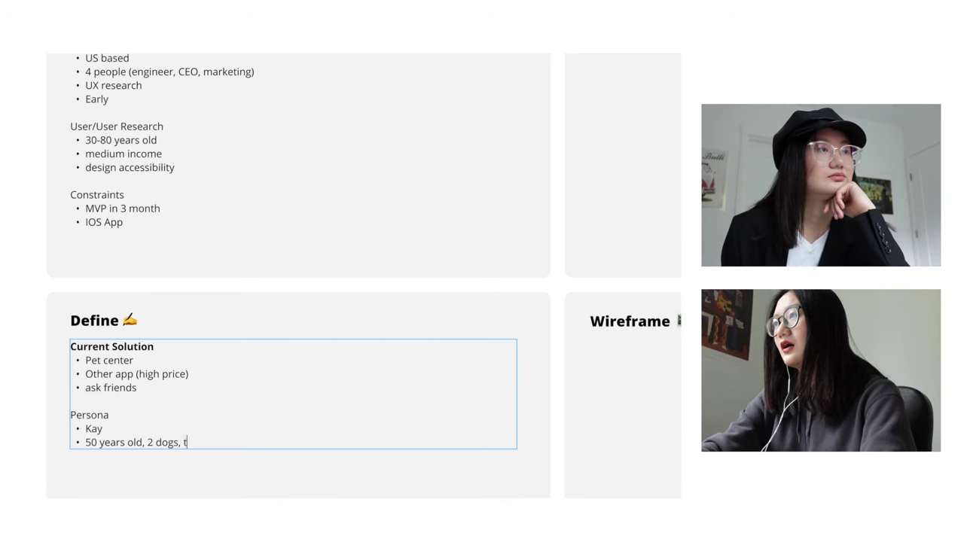
text(wo  kids and h)
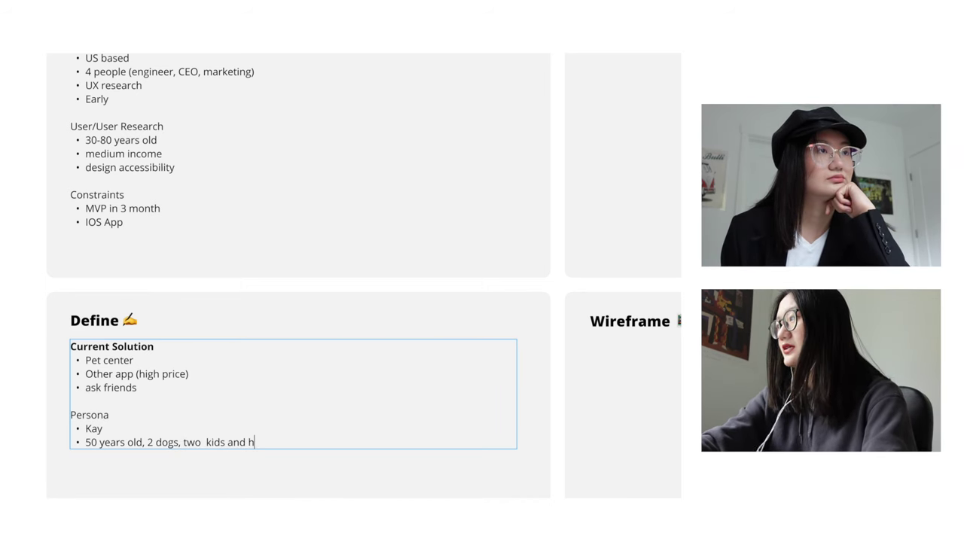
text(usband, megazine writer)
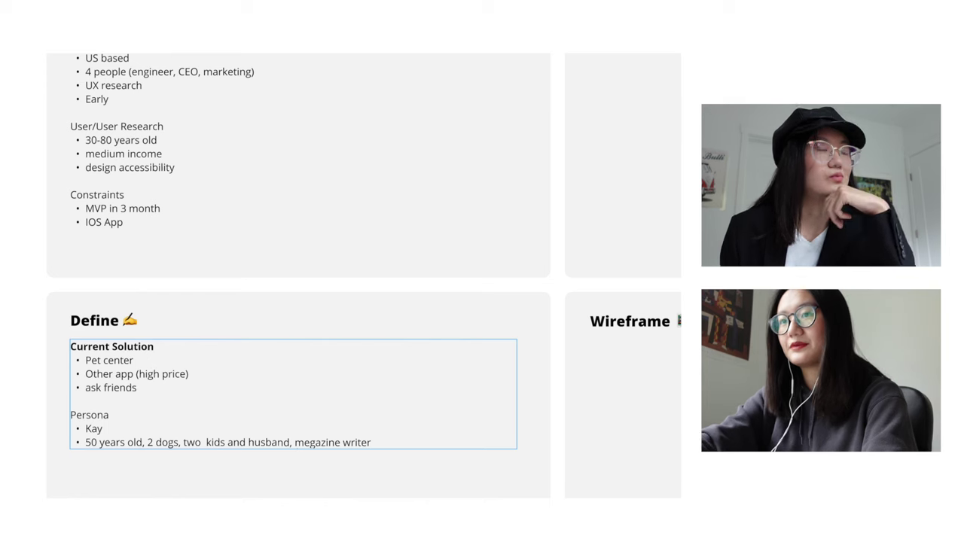
key(Return)
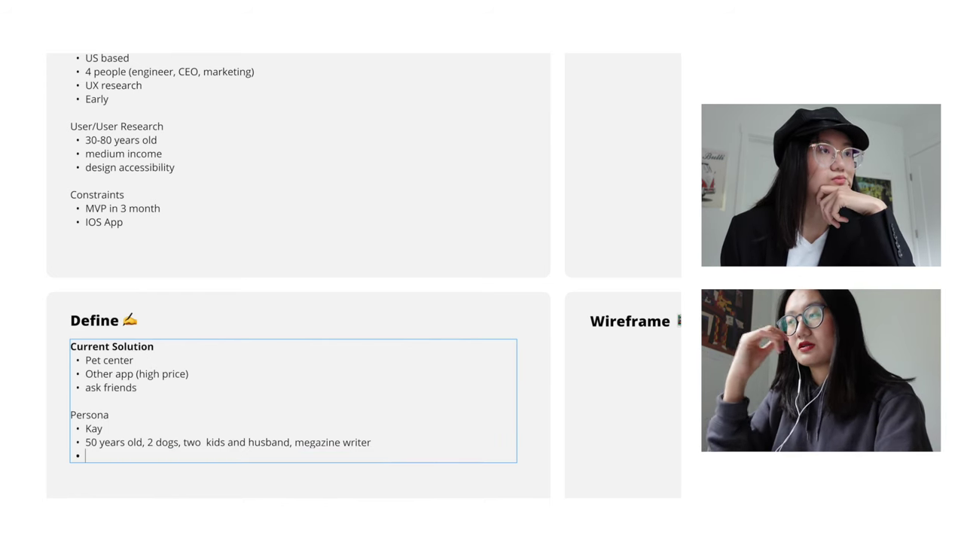
Step: Add a 'Problem Statemente' heading whose bullet describes the warm-hearted 50-year-old needing trustworthy dog walkers
key(Return)
key(Return)
text(Problem Sta)
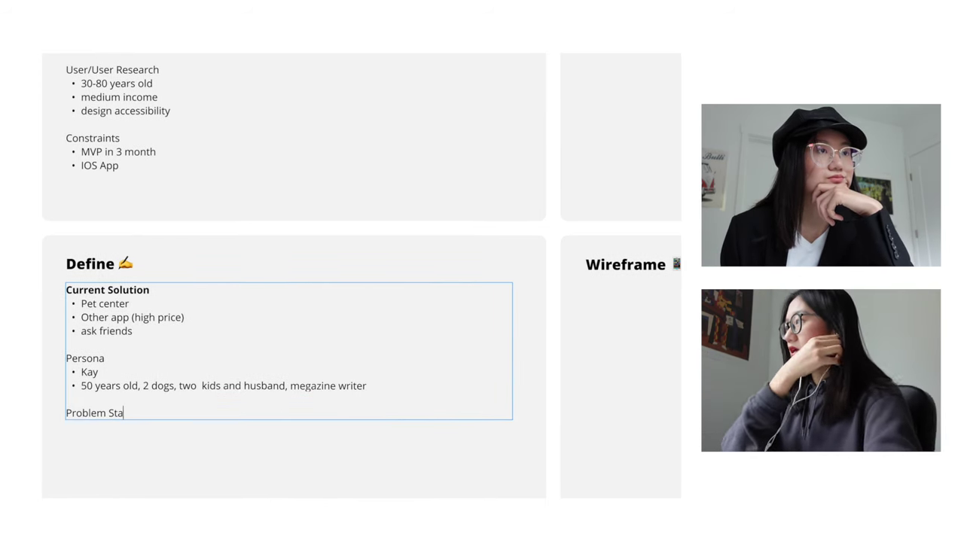
text(temente)
key(Return)
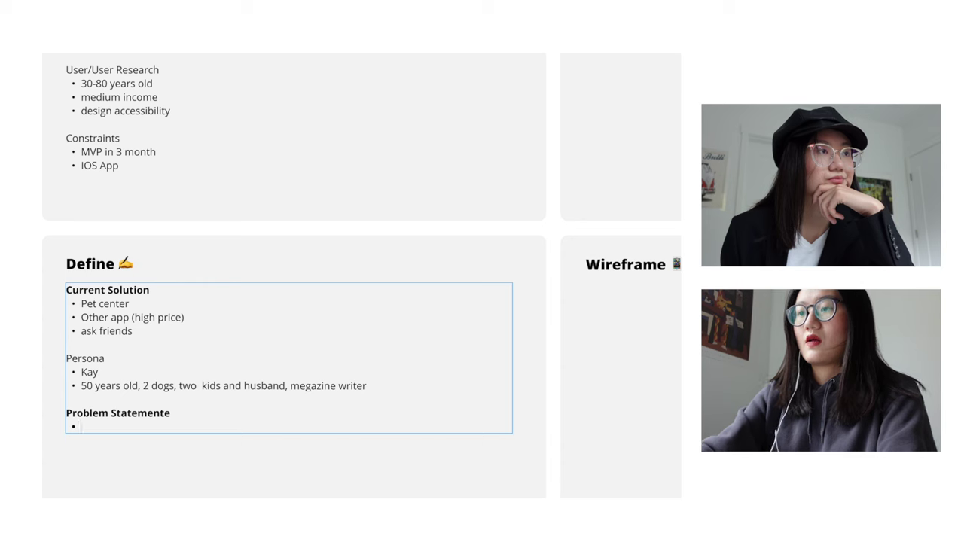
text(Ka)
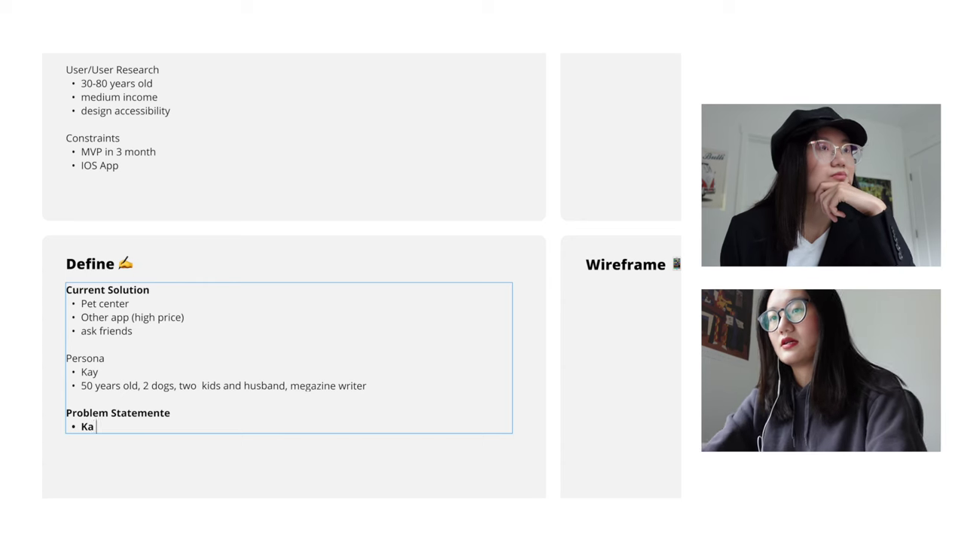
double_click(82, 430)
click(104, 429)
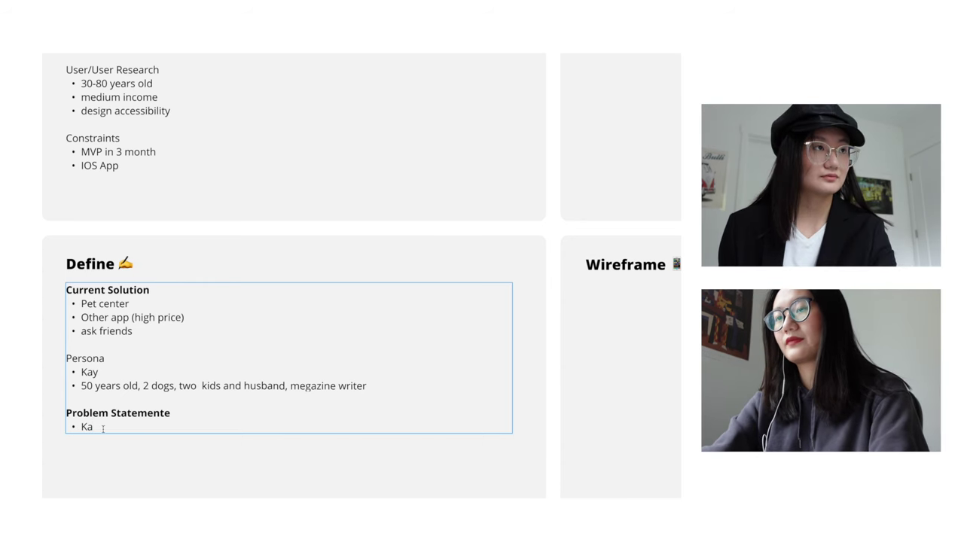
text(y is)
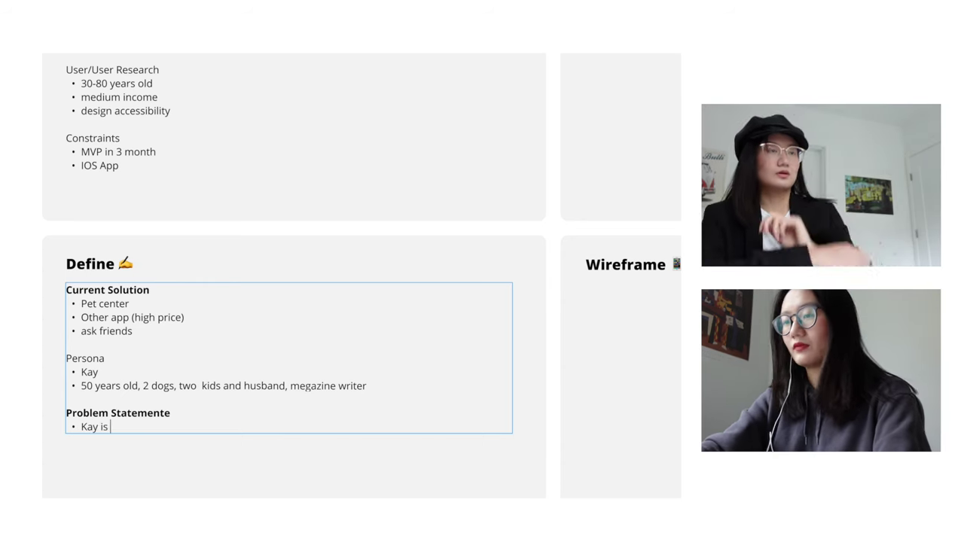
text( a warm-hearted)
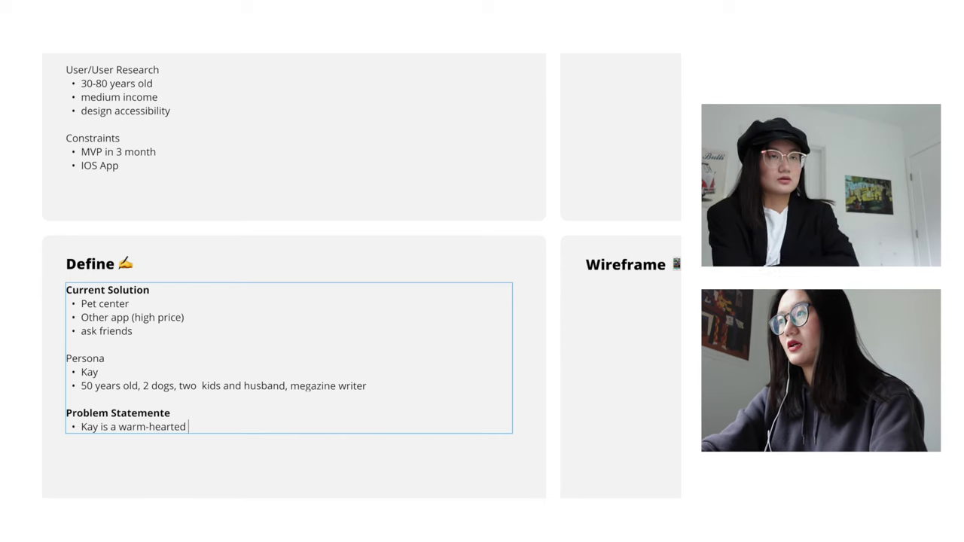
text( 50)
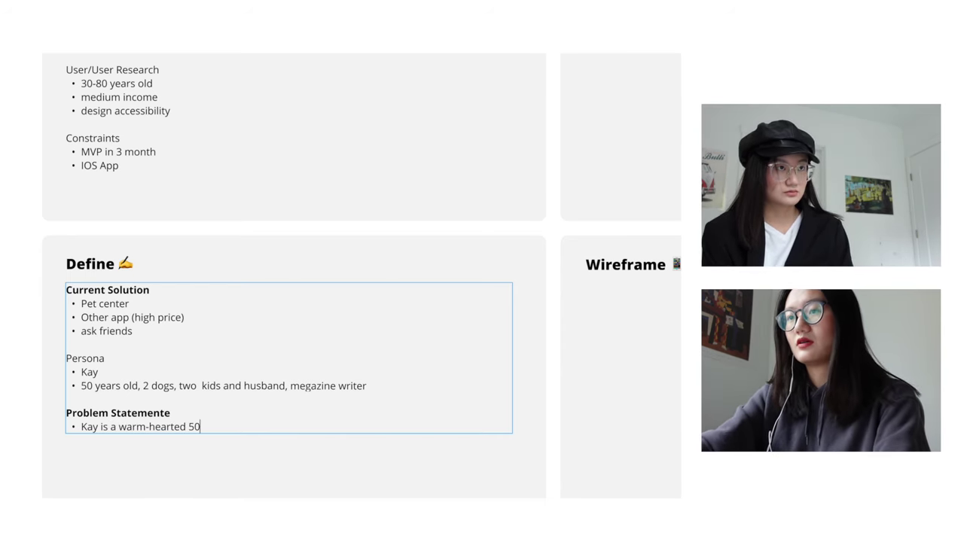
text(-year-)
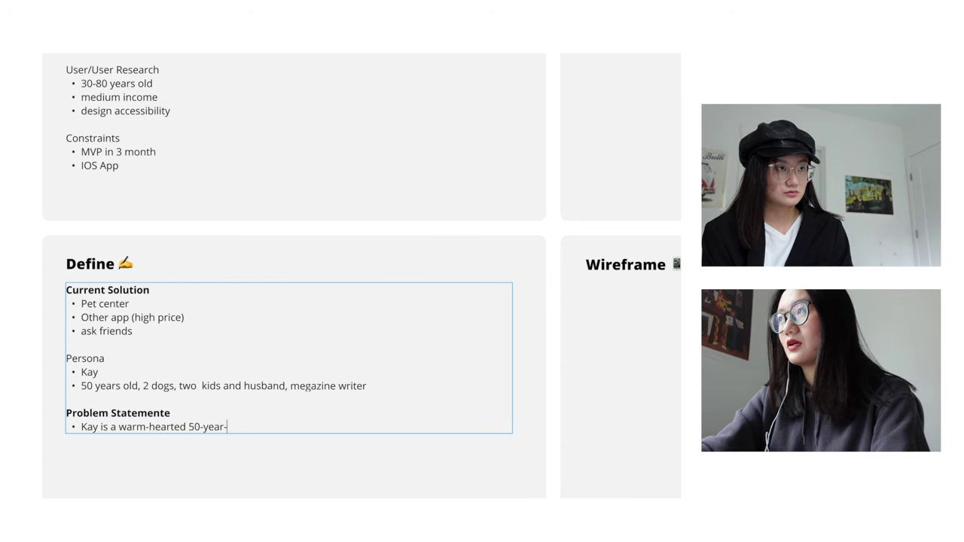
text(old lady )
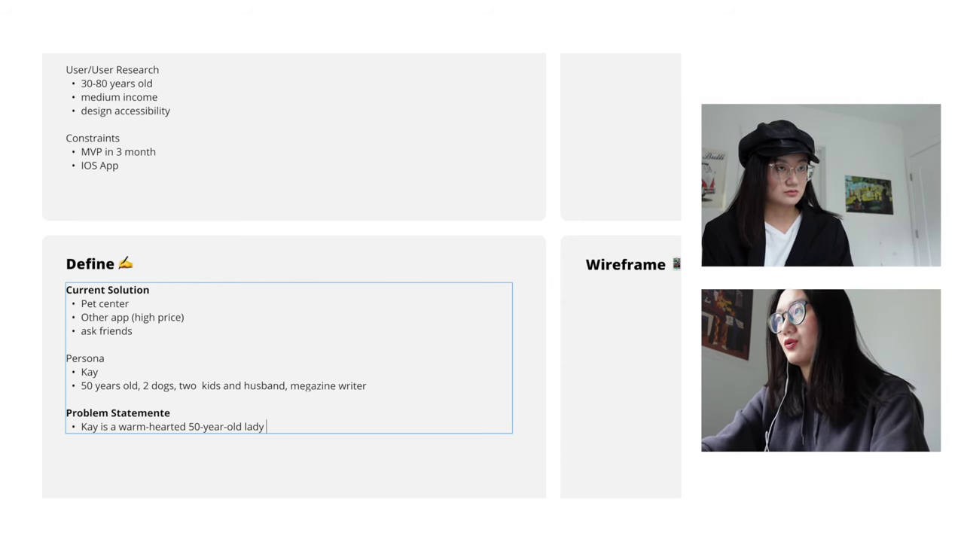
text(who needs to)
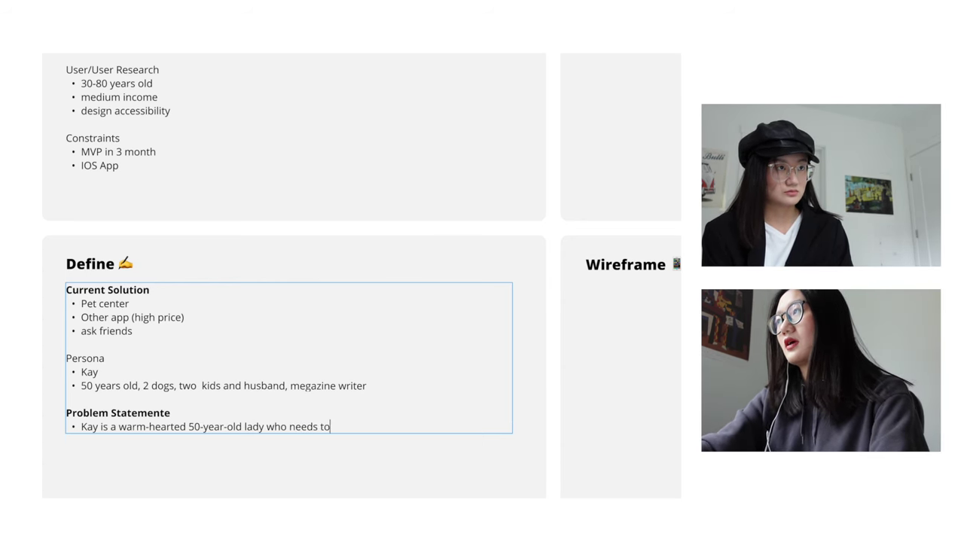
text( get her dog )
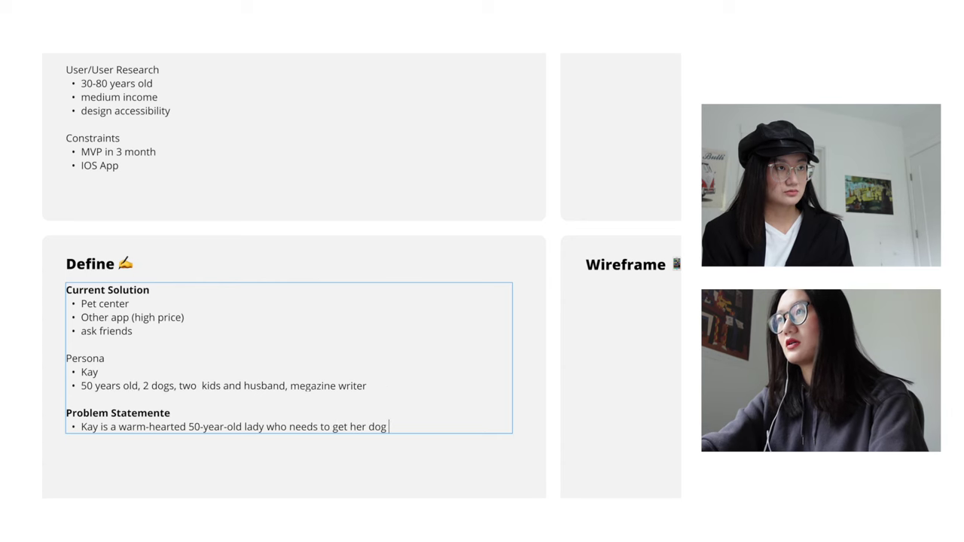
text(walked by )
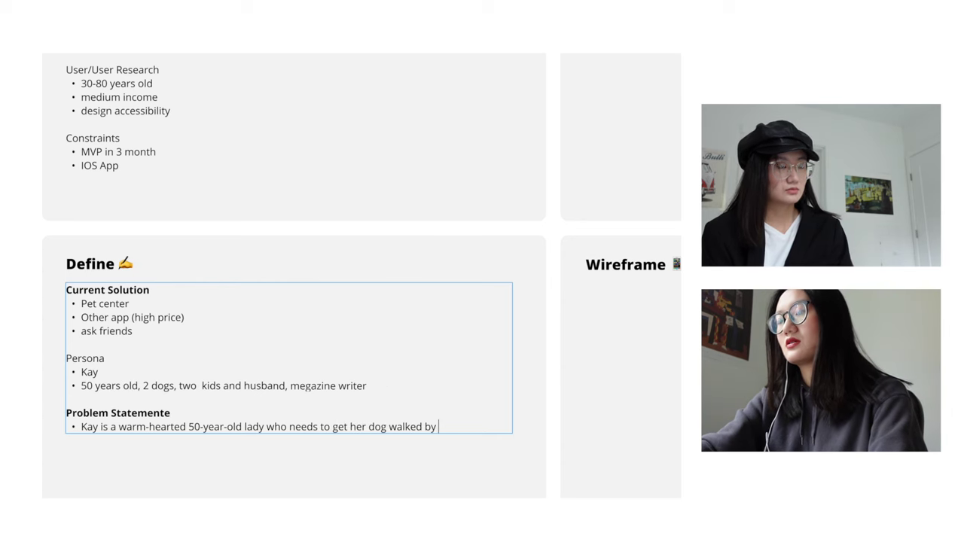
text(trustworth)
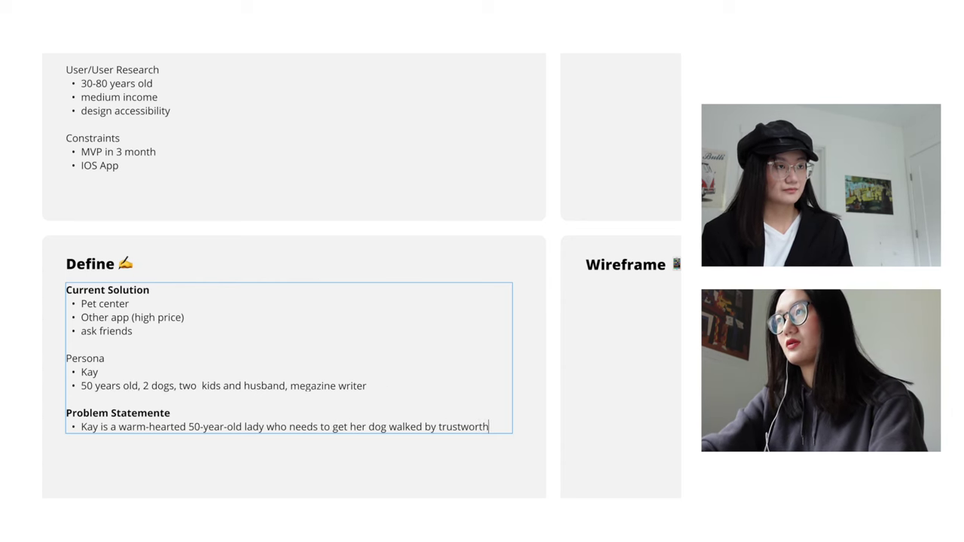
text(y dog walkers )
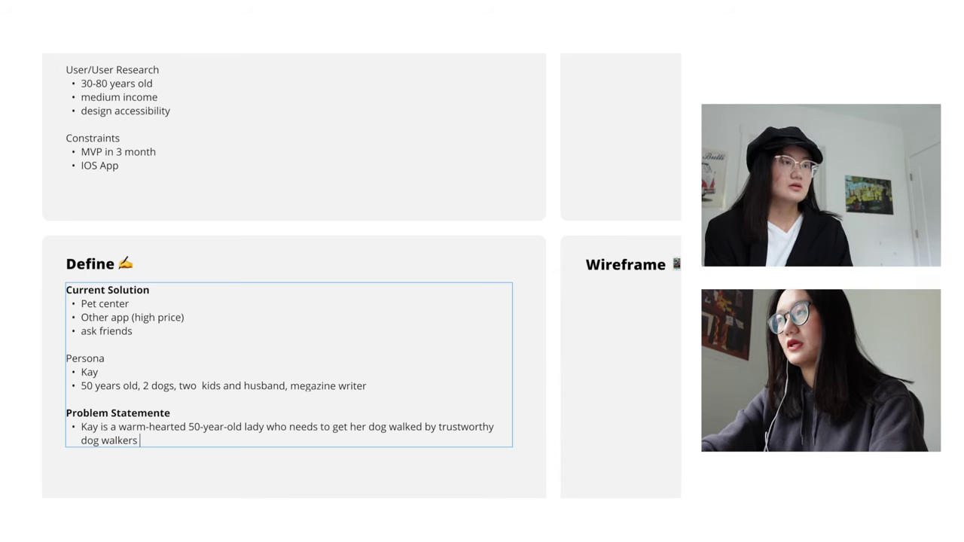
text(because )
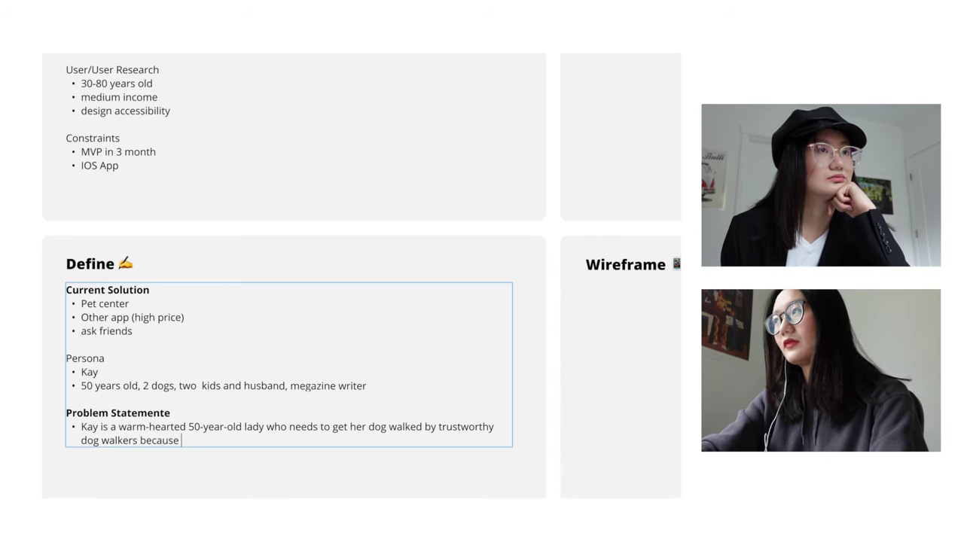
text(she is often )
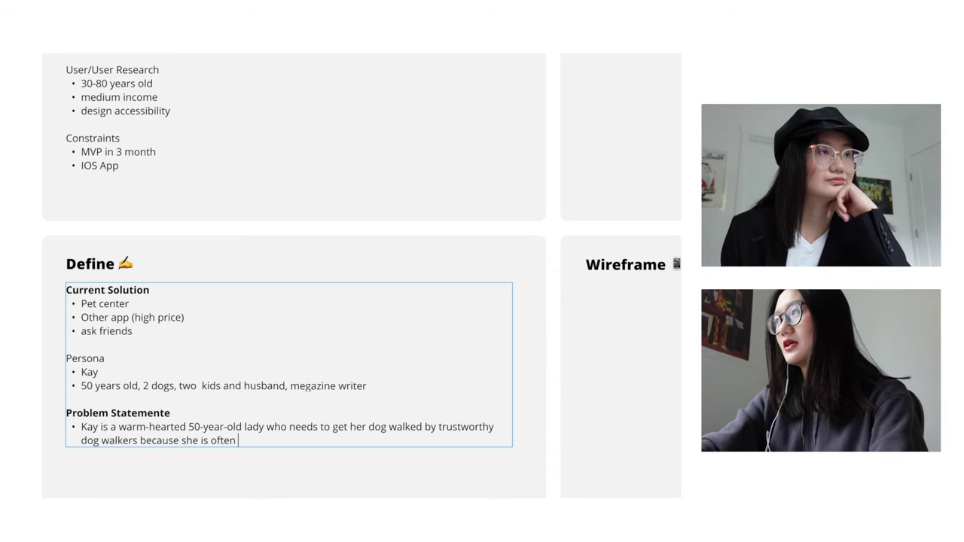
text(busy, yet she)
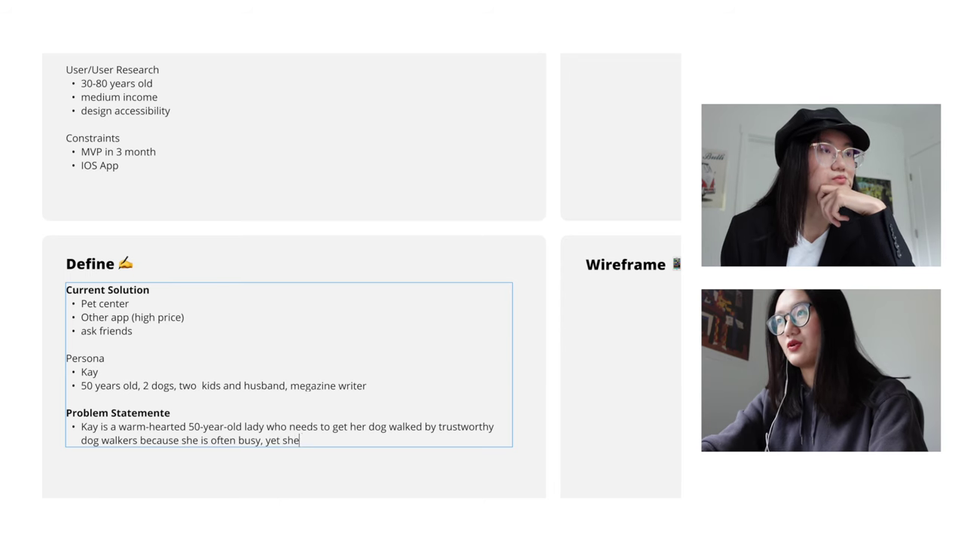
text( wants to take good care)
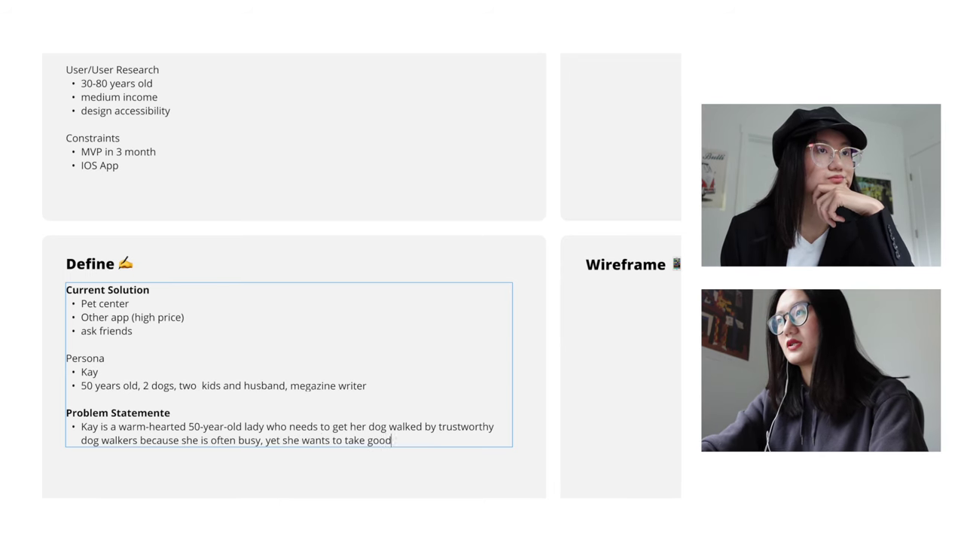
text( of her dogs.)
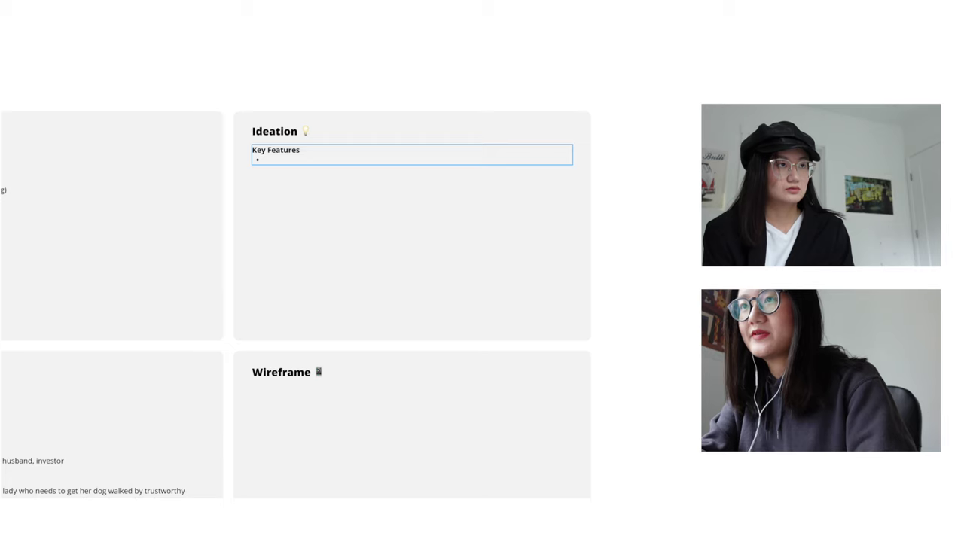
Step: Add Key Features bullets: owner and dog's profile (name, type, age, description), 'Condact inforation', select date
text(O)
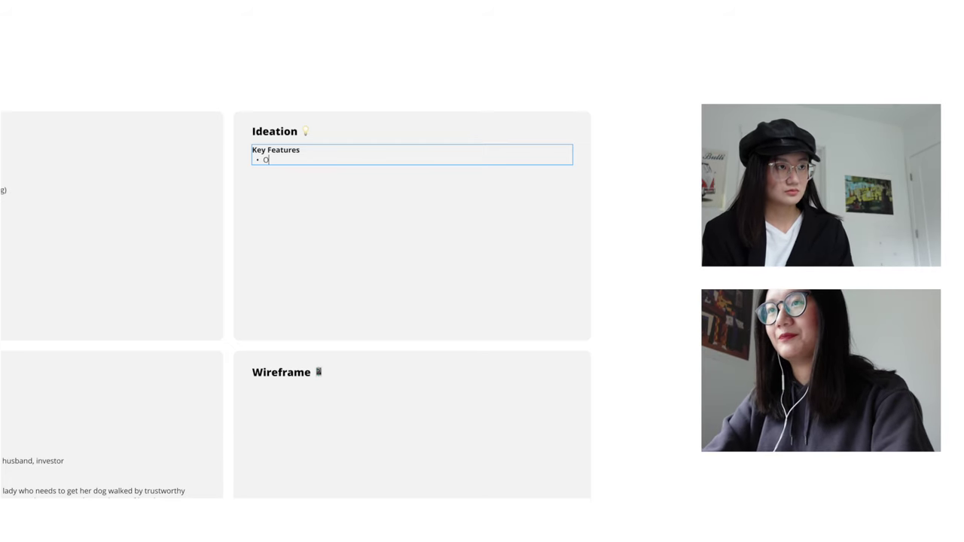
text(wner and d)
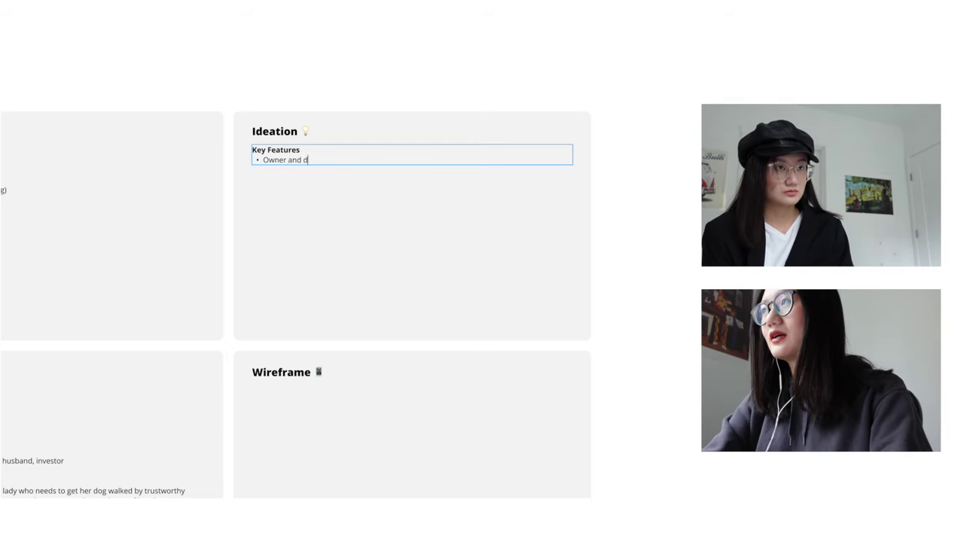
text(og's pr)
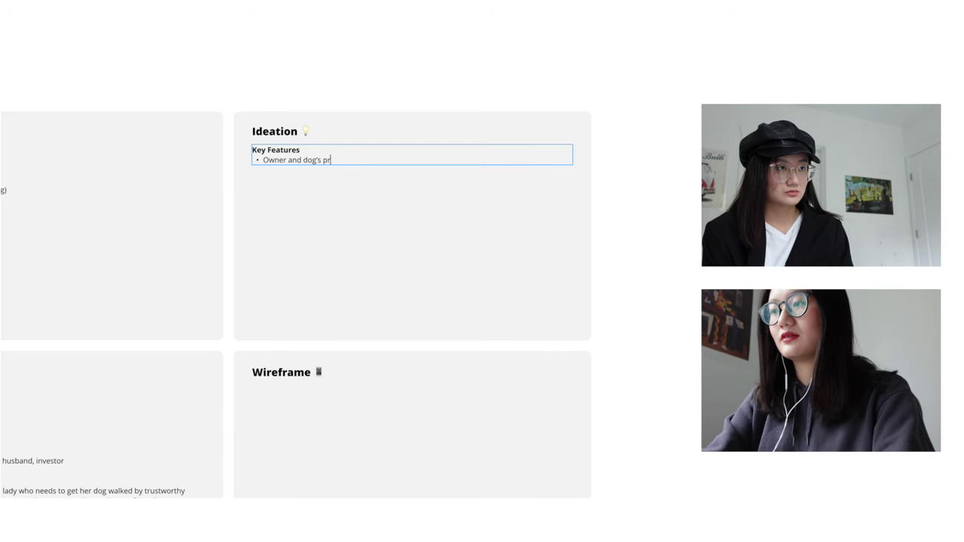
text(ofile ()
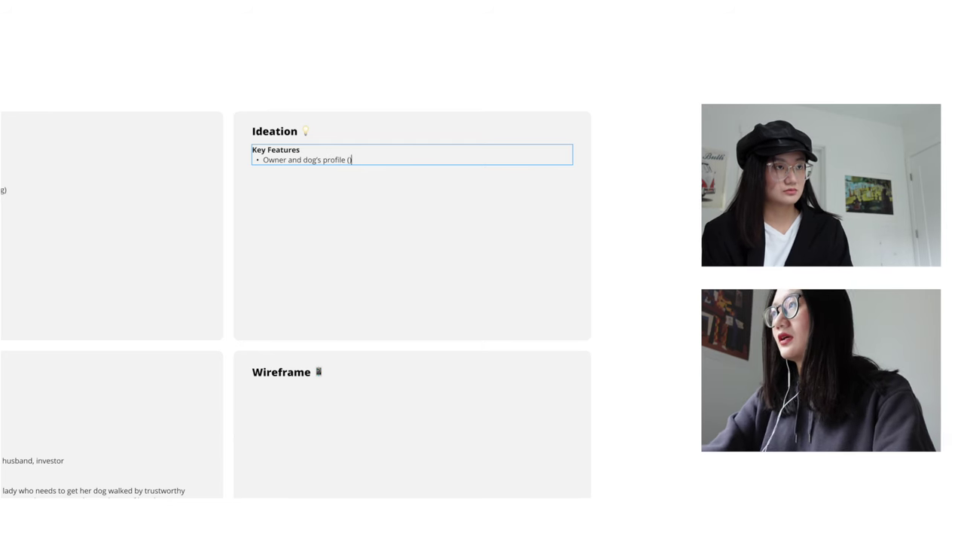
text(name, type, ag)
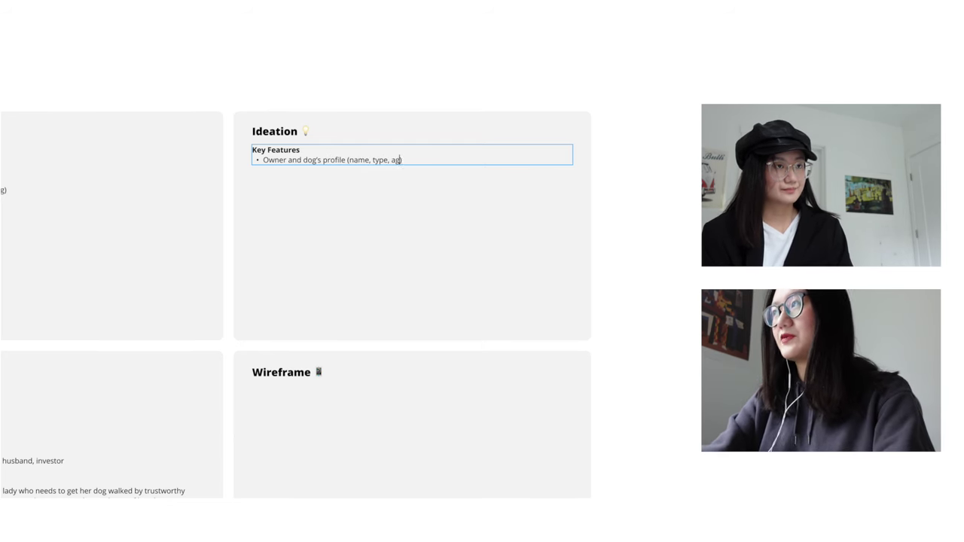
text(e, descriptio)
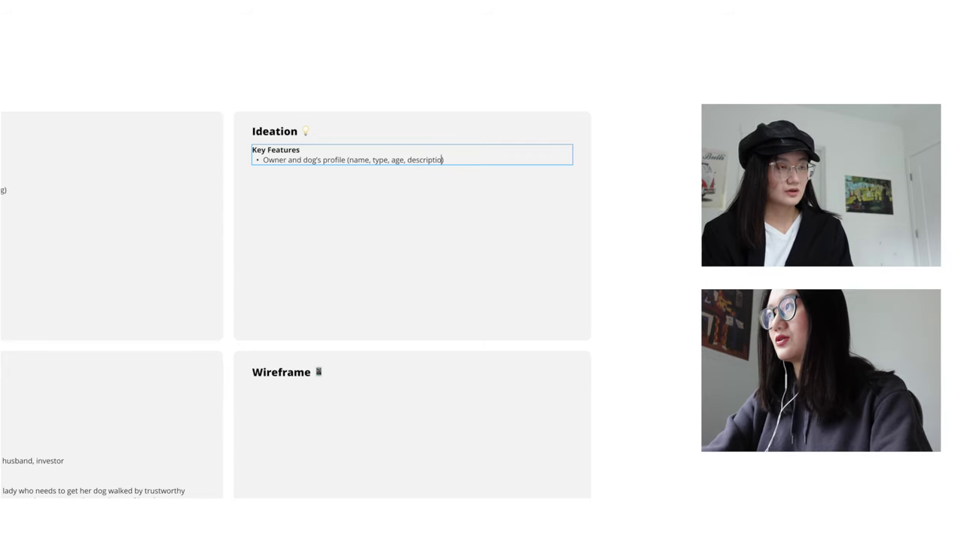
text(n))
key(Return)
text(C)
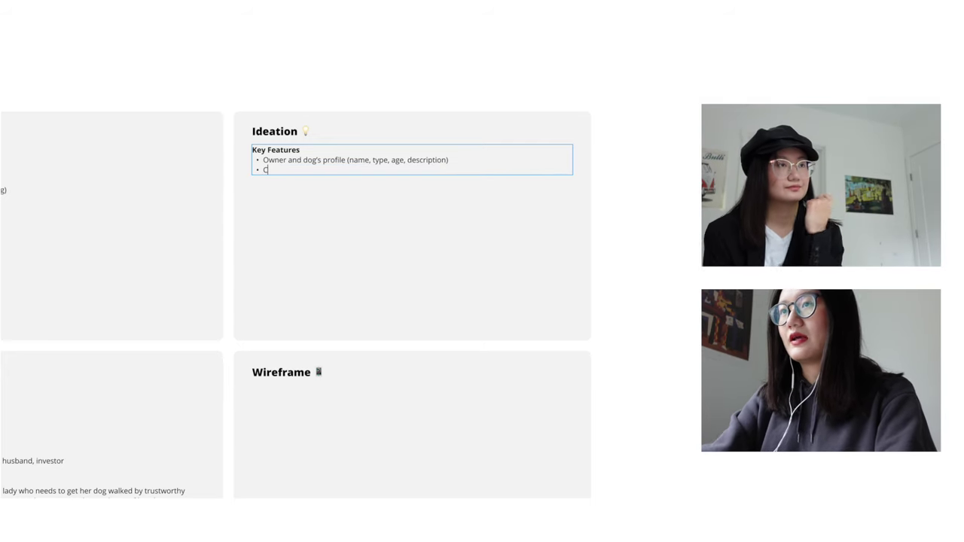
text(ond)
text(act infor)
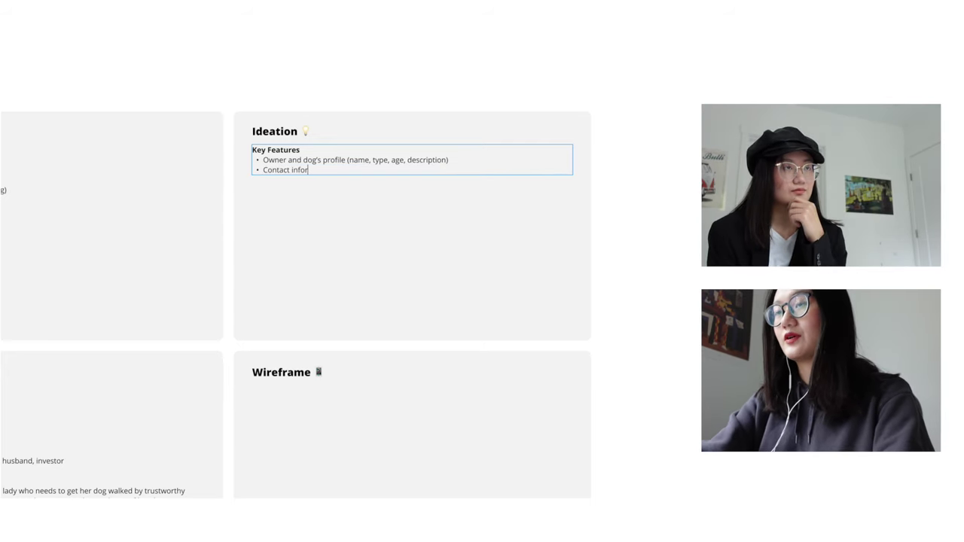
text(ation)
key(Return)
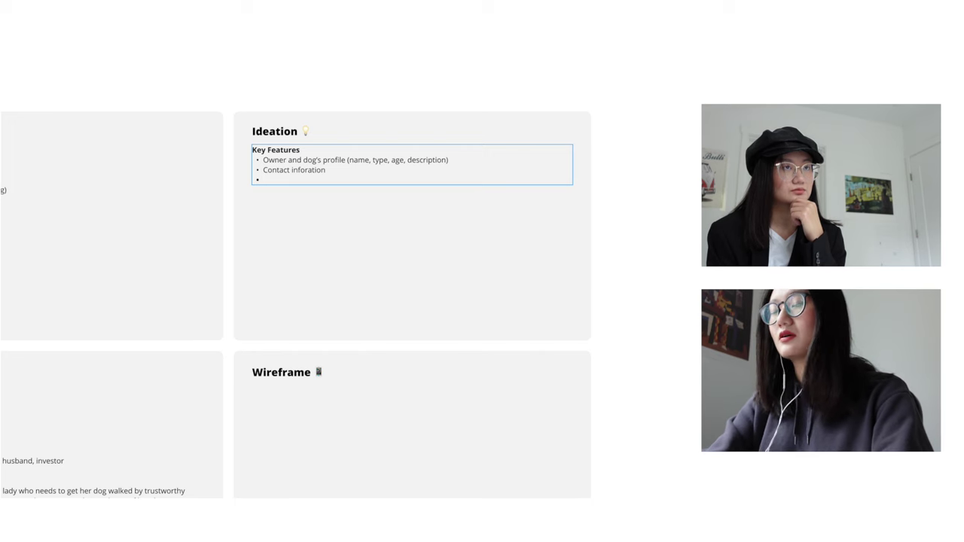
text(select )
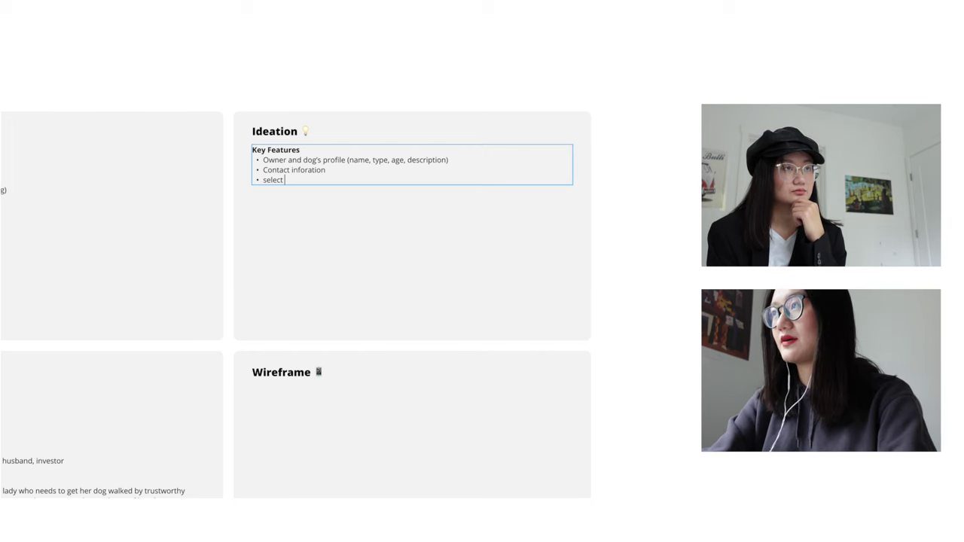
text(date)
key(Return)
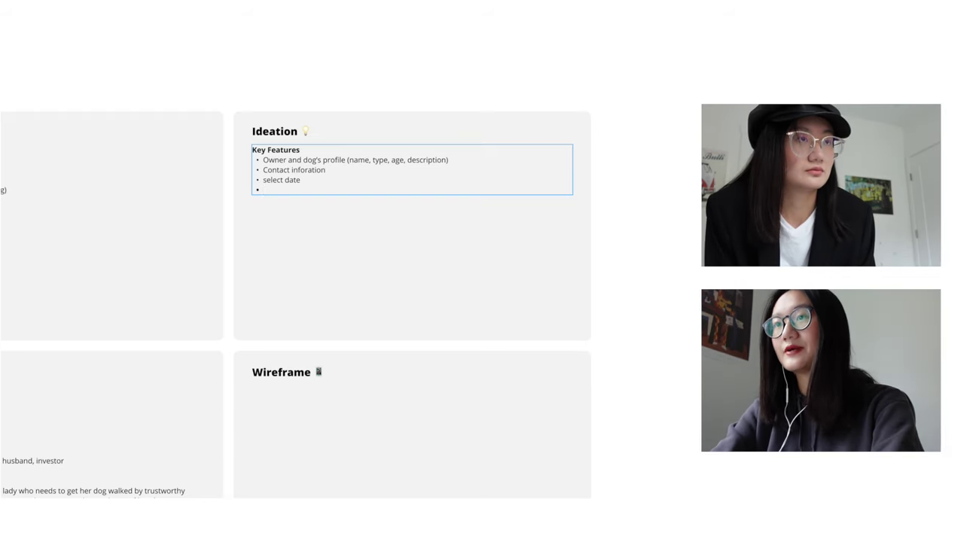
Step: Add bullets 'designs for owner vs. the dog', 'instructions of taking care of the dog', 'notification and review'
text(des)
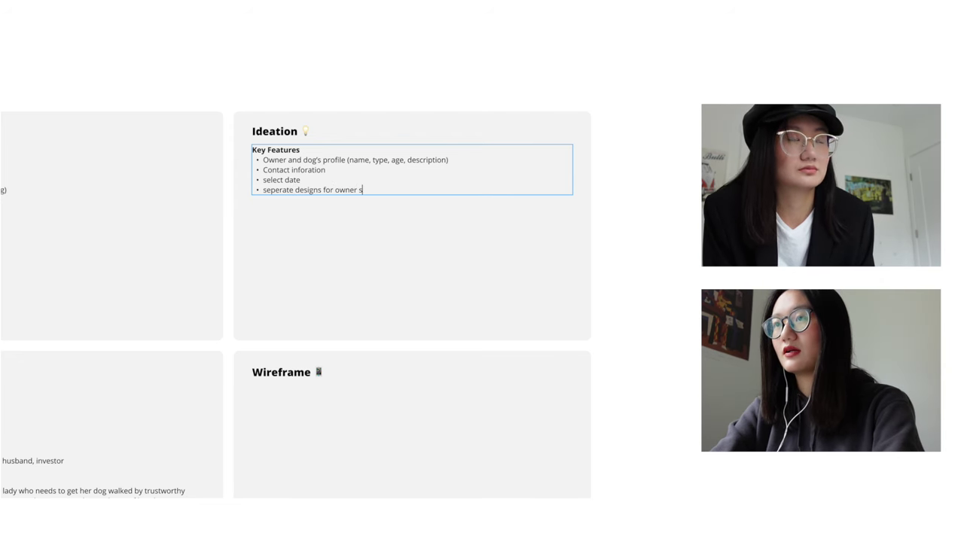
text(igns for owner vs. the )
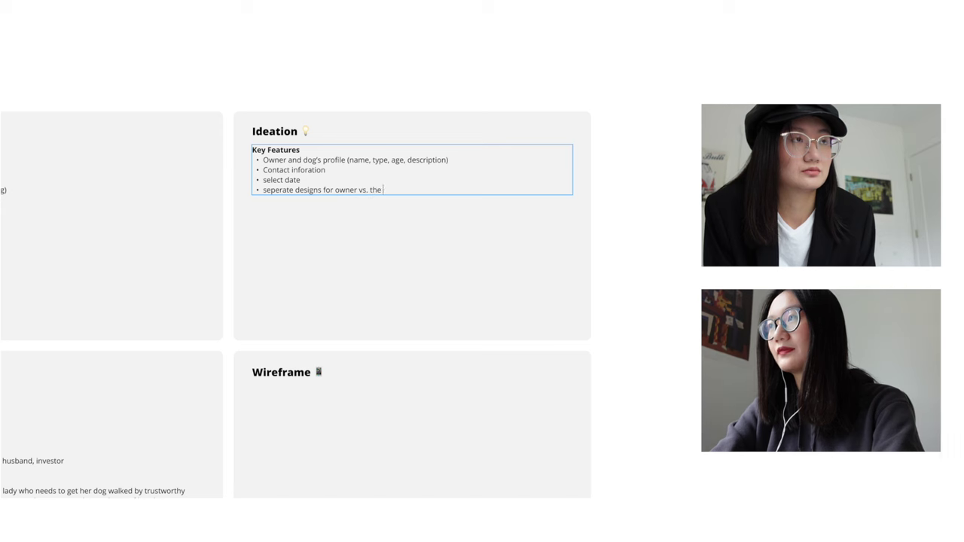
text(dog walker)
key(Return)
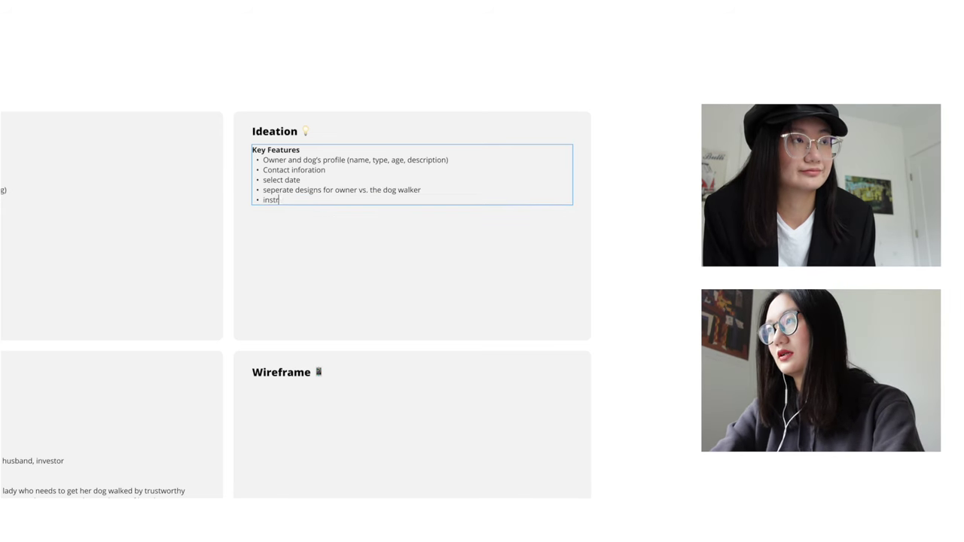
text(instructions of tak)
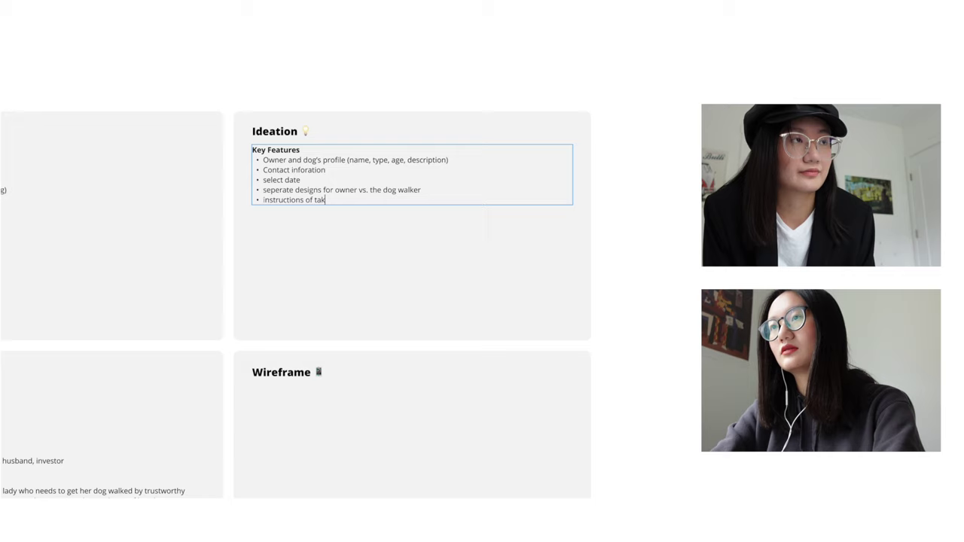
text(ing care of the)
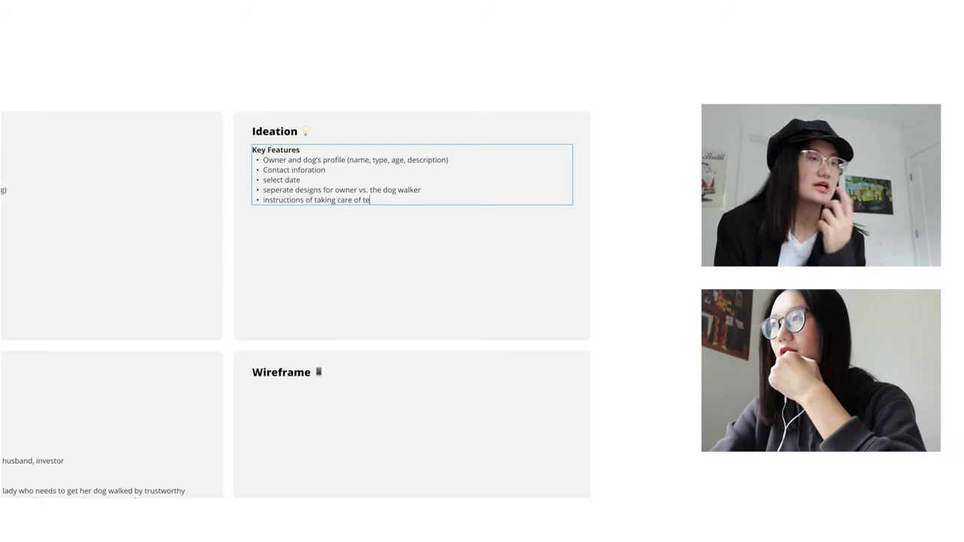
text( dog)
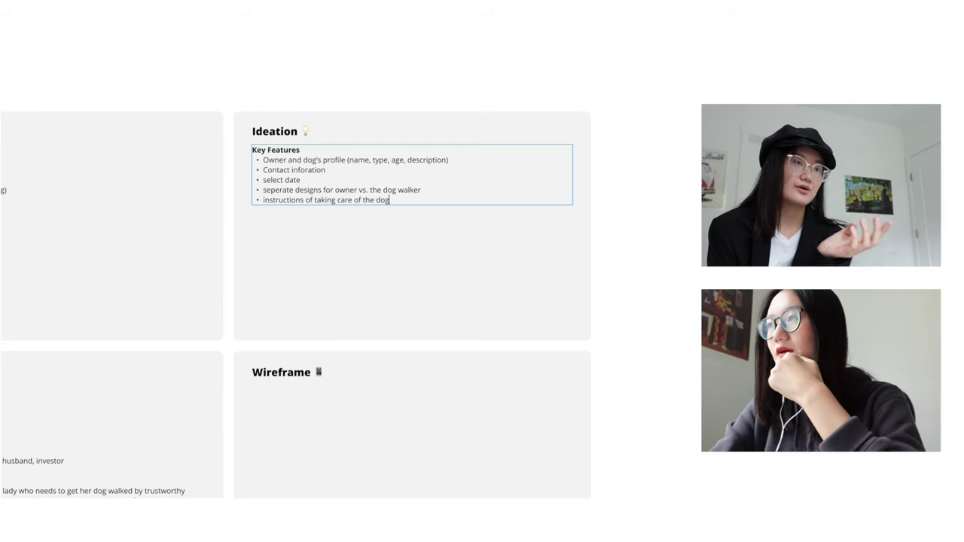
key(Return)
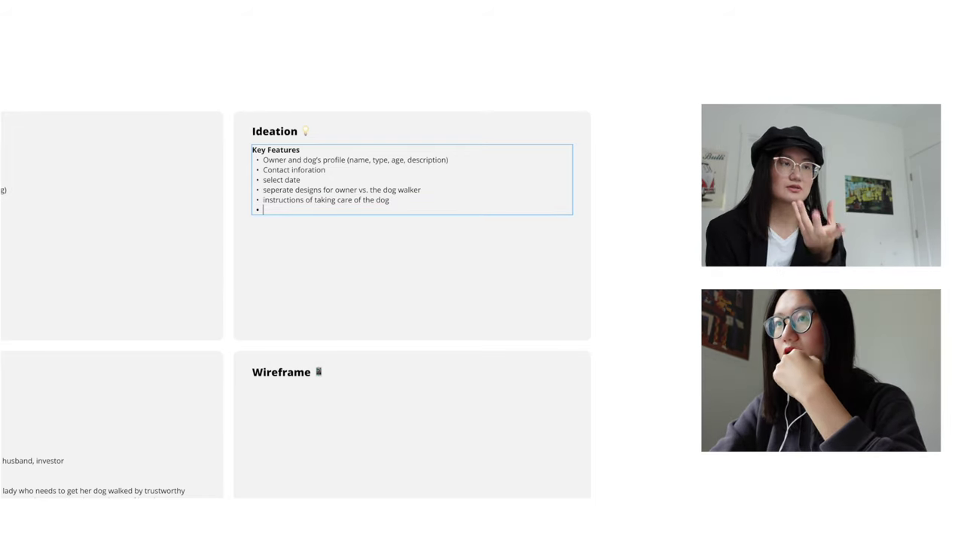
text(notion)
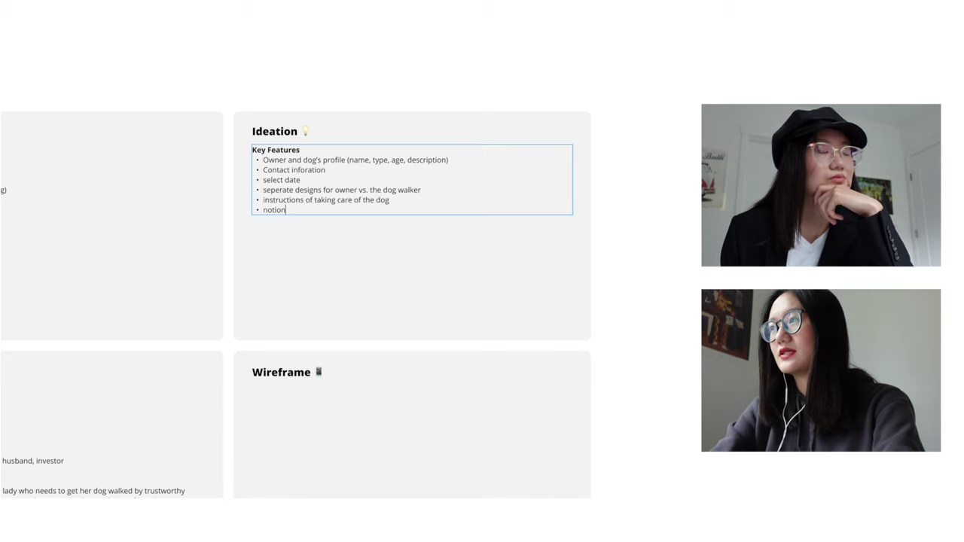
key(BackSpace)
key(BackSpace)
text(fication an)
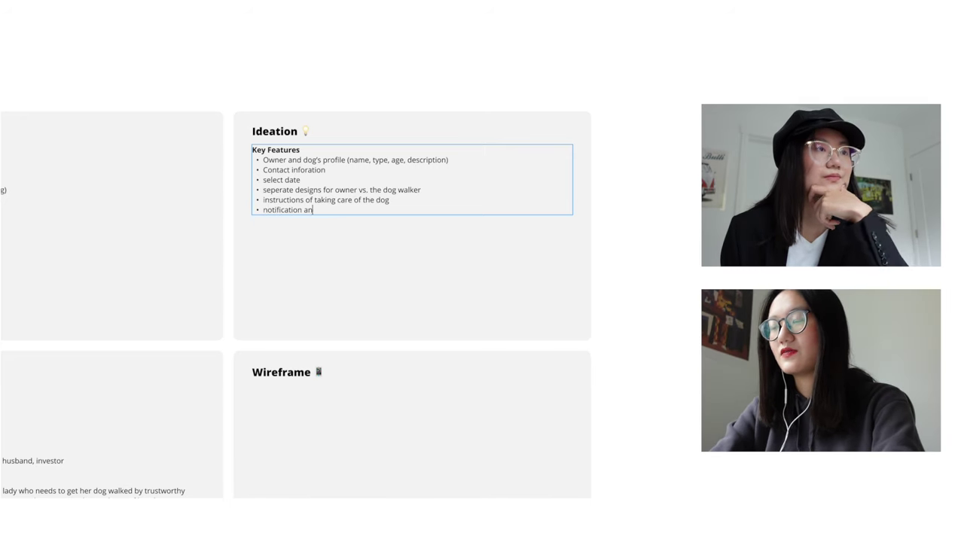
text(d review)
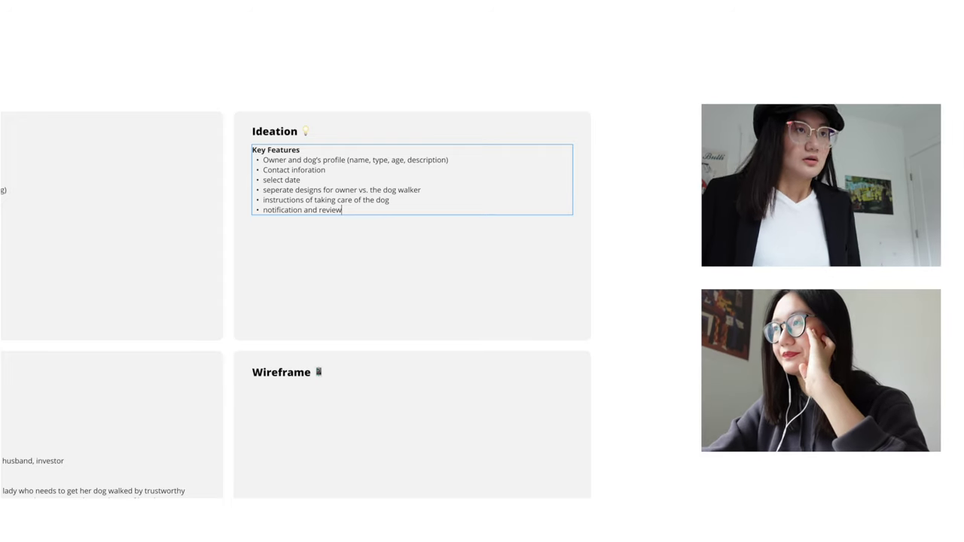
key(Return)
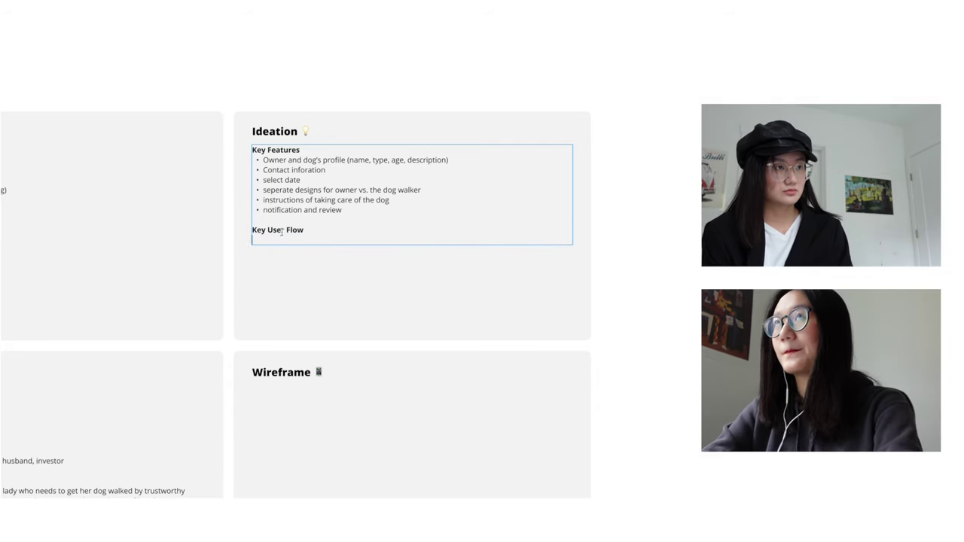
Step: Start the Key User Flow with plain-text 'Ecounter the app -> Download ->'
scroll(298, 229, up, 3)
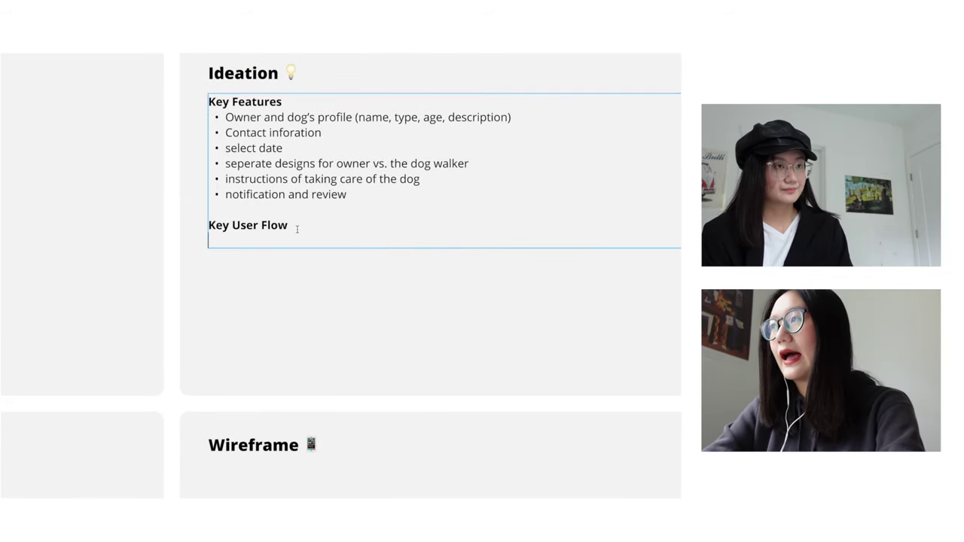
text(Ec)
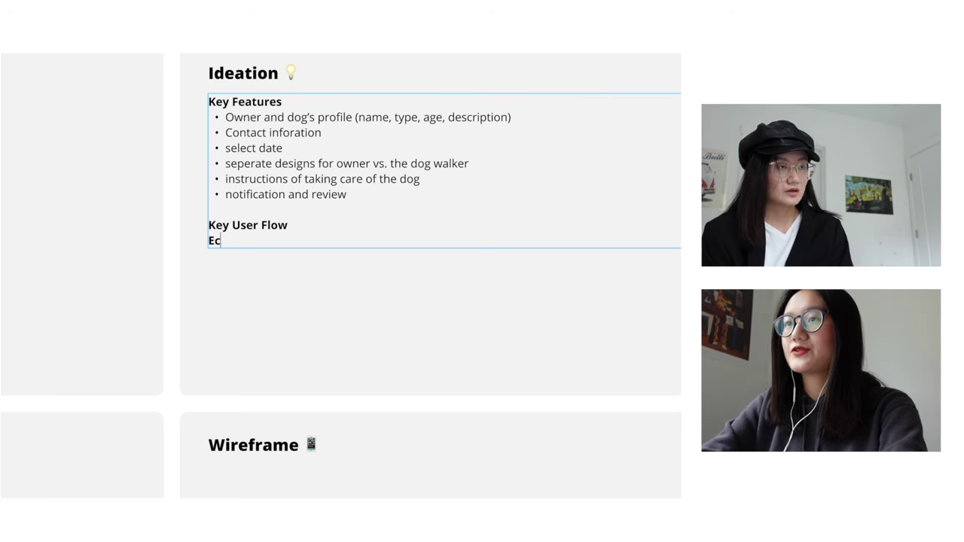
text(ounter the app)
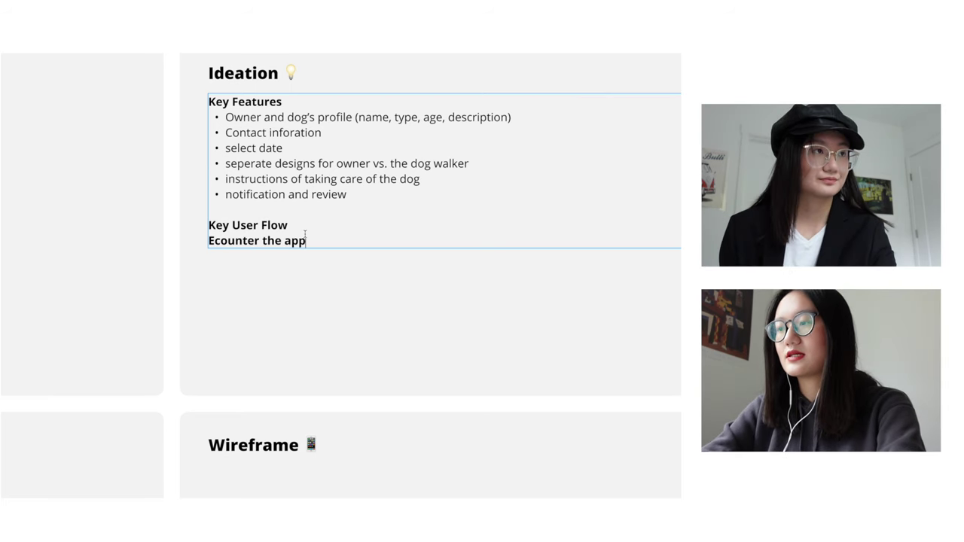
key(shift+Home)
key(ctrl+b)
key(End)
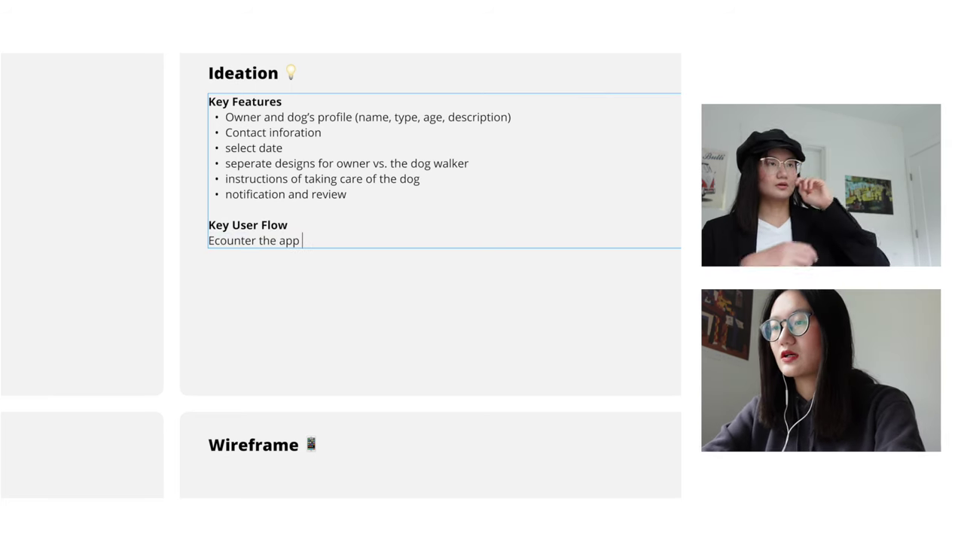
text(-> D)
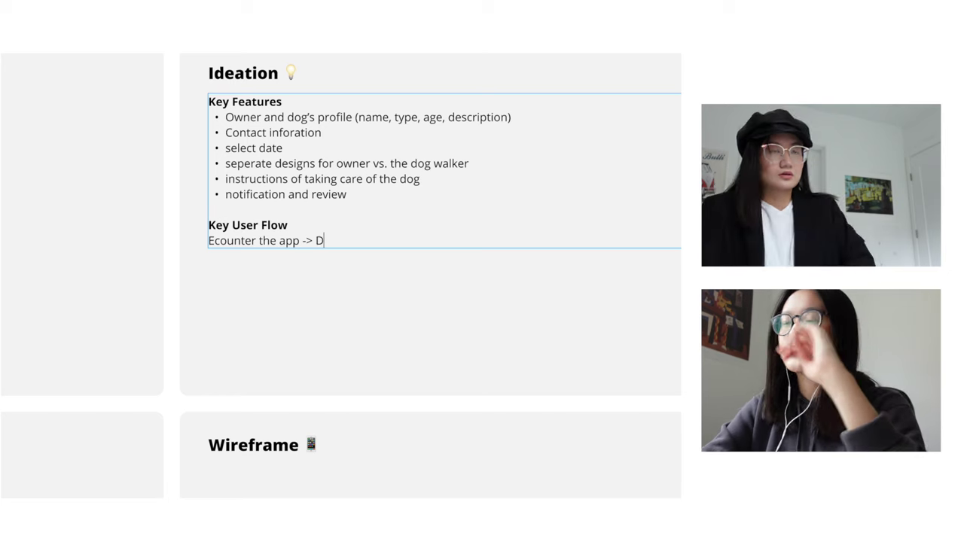
text(ownload ->)
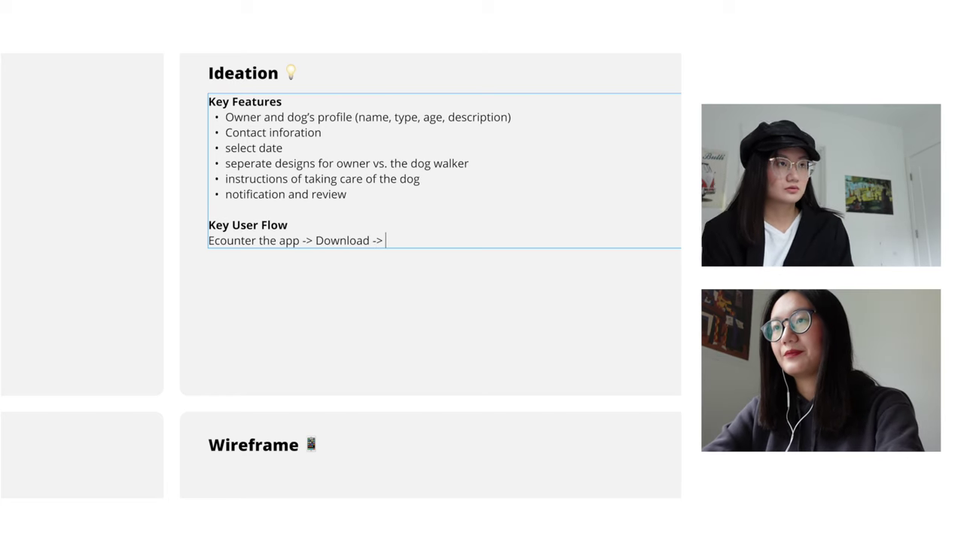
Step: Extend the Key User Flow heading with 'for First-time User'
key(Up)
text(for f)
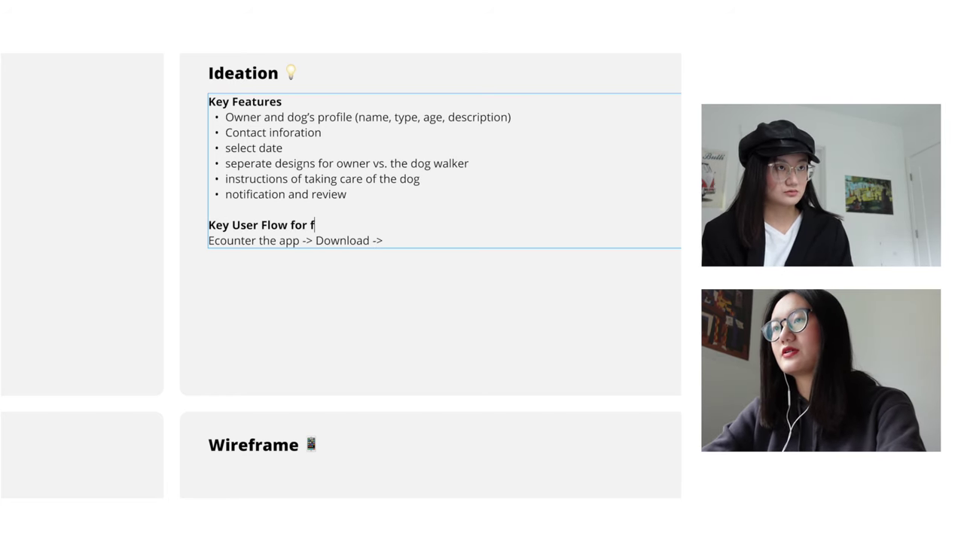
key(BackSpace)
text(First-time user)
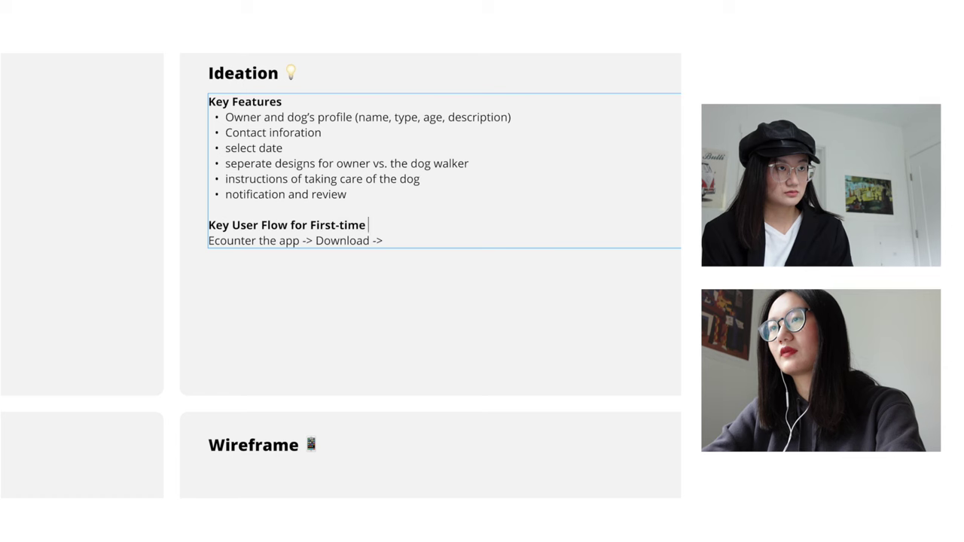
click(369, 224)
key(Delete)
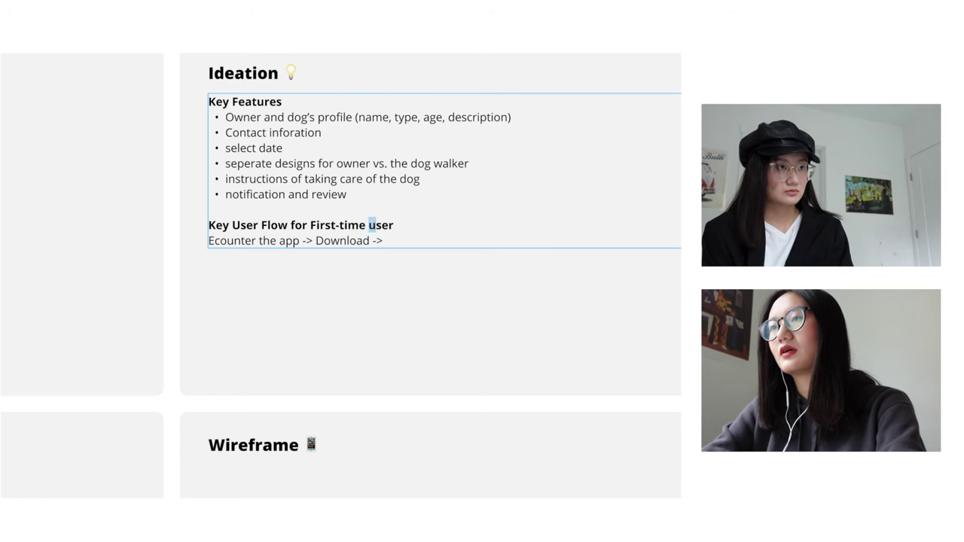
text(U)
Step: Add the 'Landing/Intro Pages -> Register (Owner/Walker) ->' steps to the flow
click(310, 224)
text(ad ->)
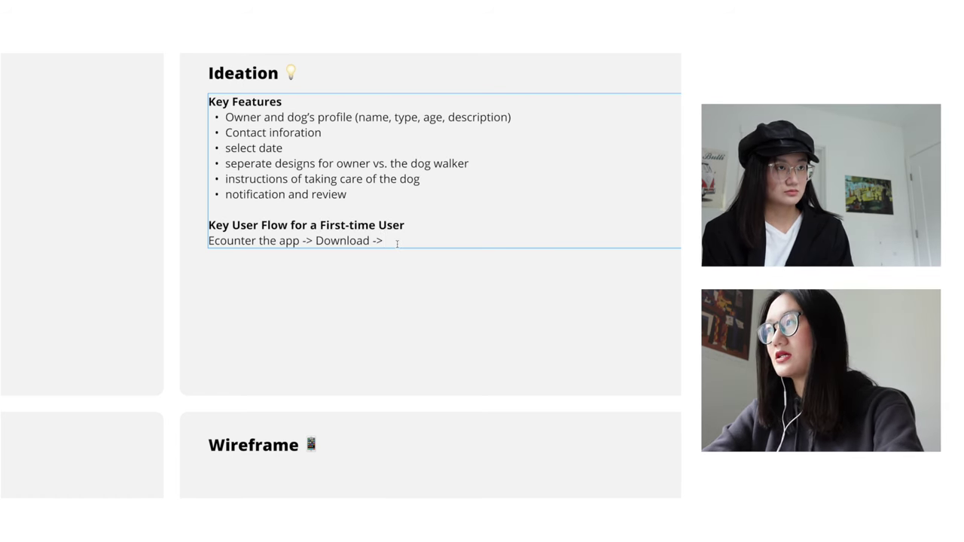
text( Landing/)
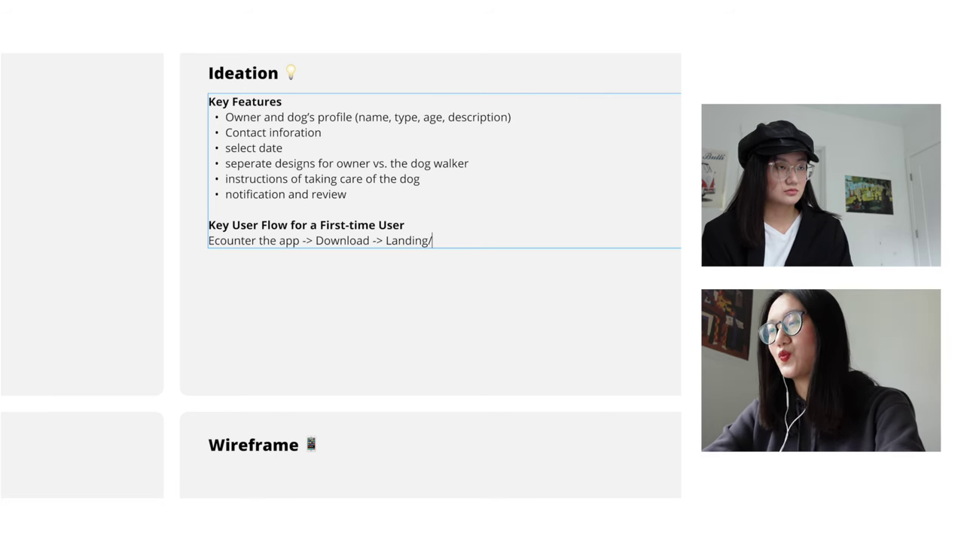
text(Intro p)
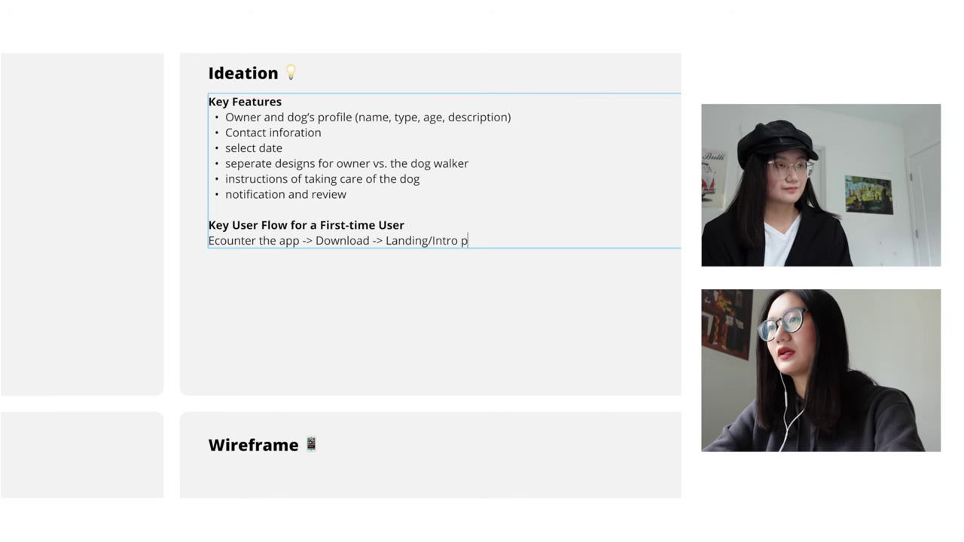
key(BackSpace)
text(P)
key(BackSpace)
text(Pages )
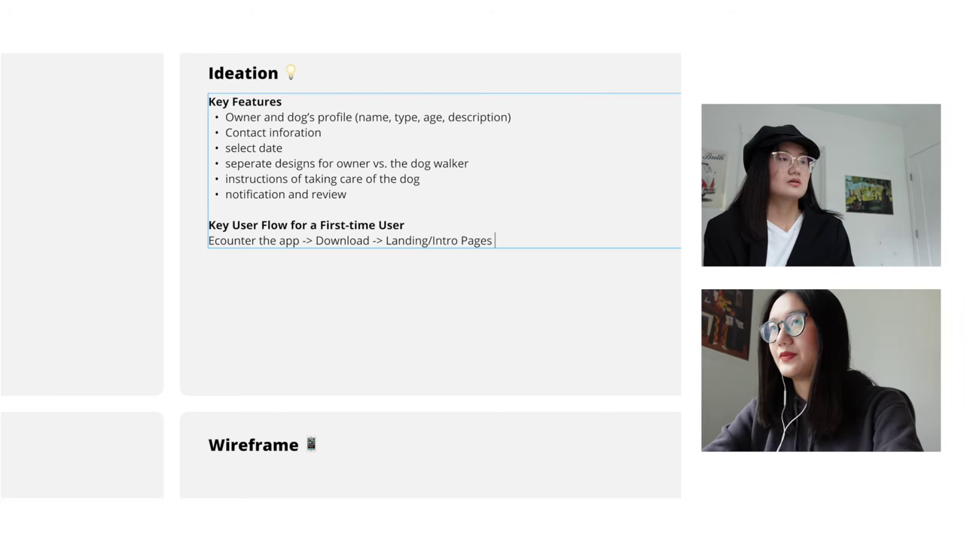
text(-> s)
key(BackSpace)
key(BackSpace)
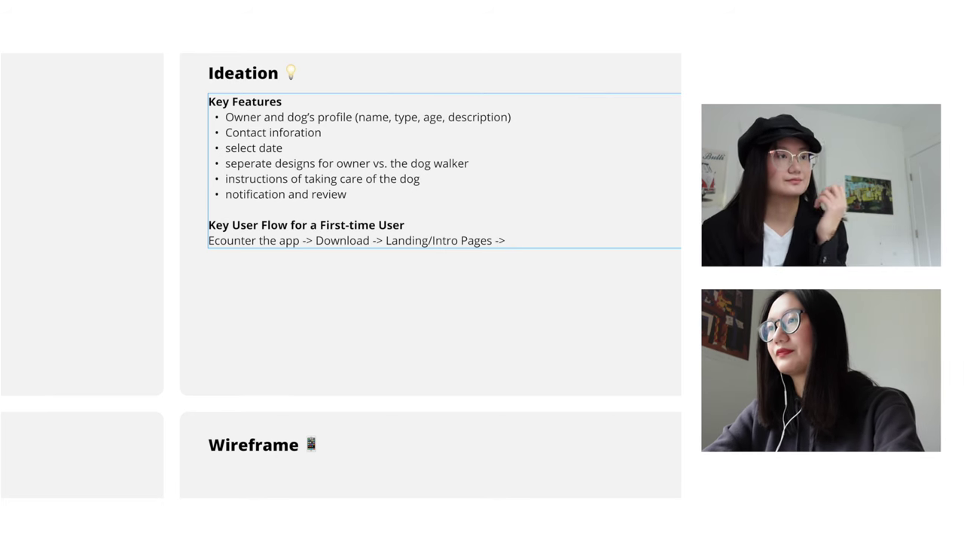
text(Registe)
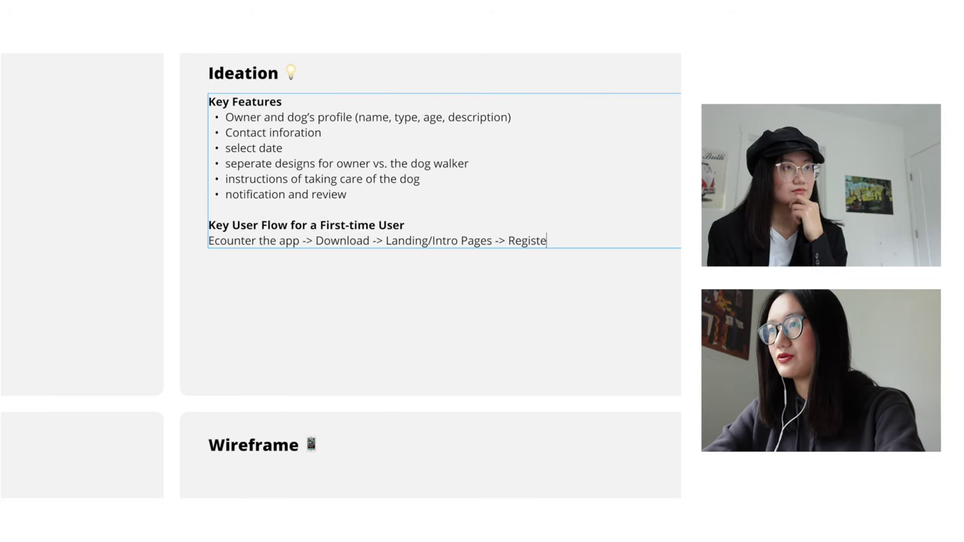
text(r ()Owner/Wa)
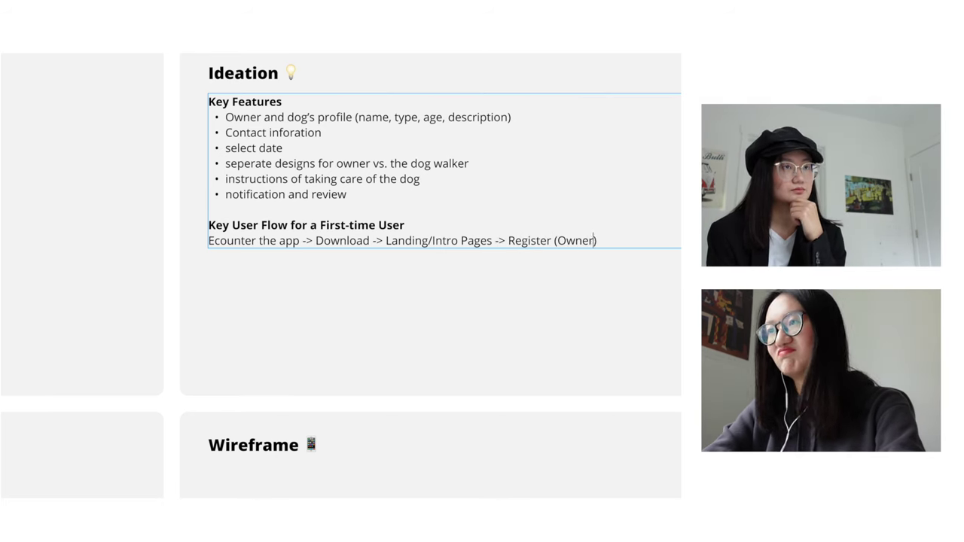
text(lkin)
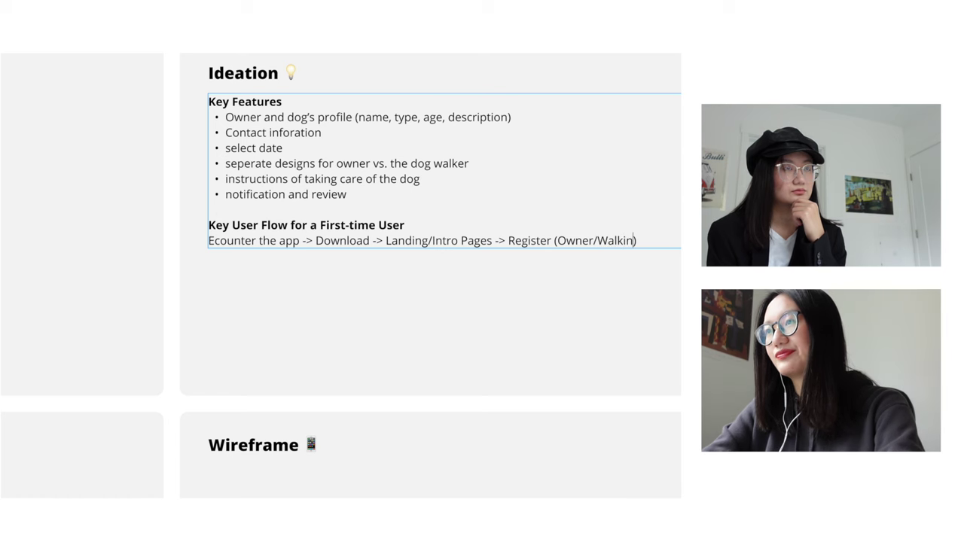
key(BackSpace)
key(BackSpace)
text(er)
click(639, 240)
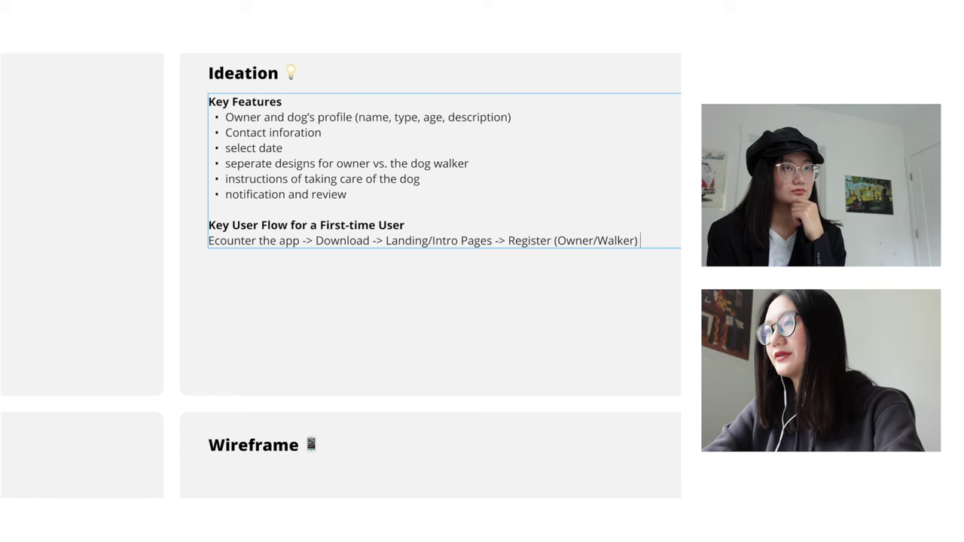
text(->)
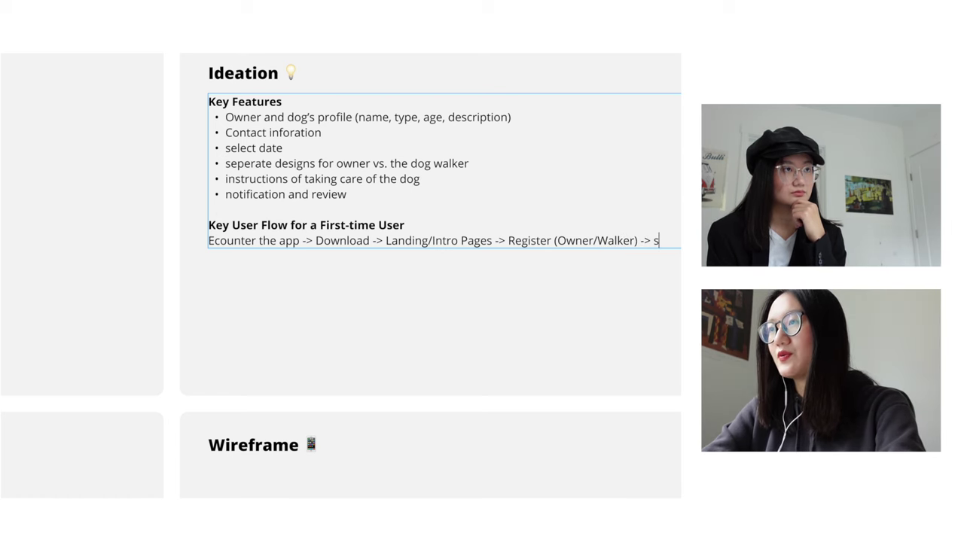
Step: Bold 'Owner' and add 'Add profile for the user (contact -> Add a dog profile ->'
double_click(569, 240)
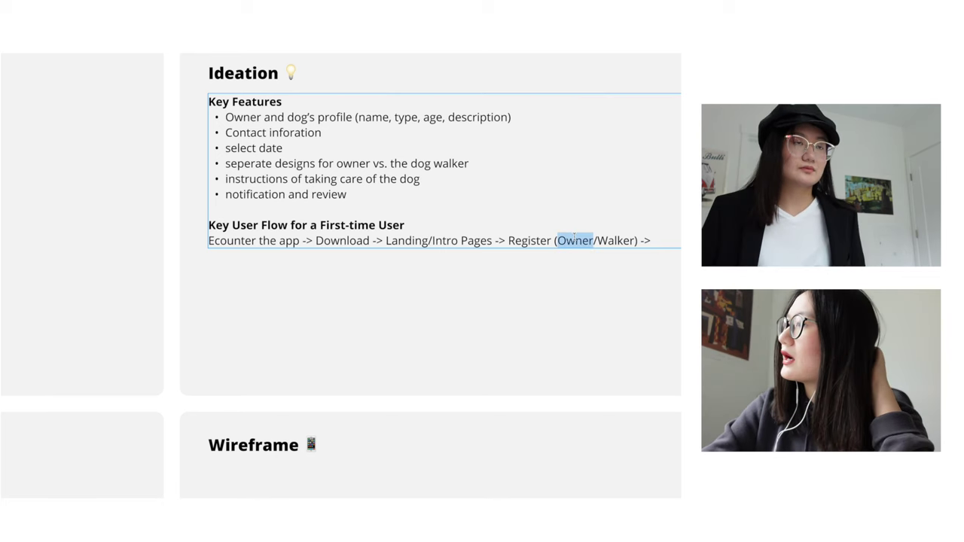
key(ctrl+b)
click(663, 240)
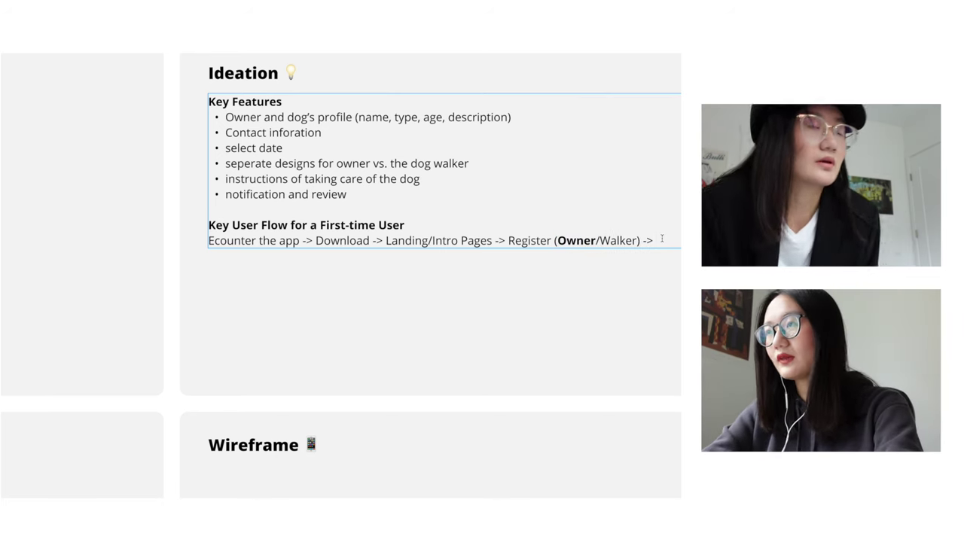
text(A)
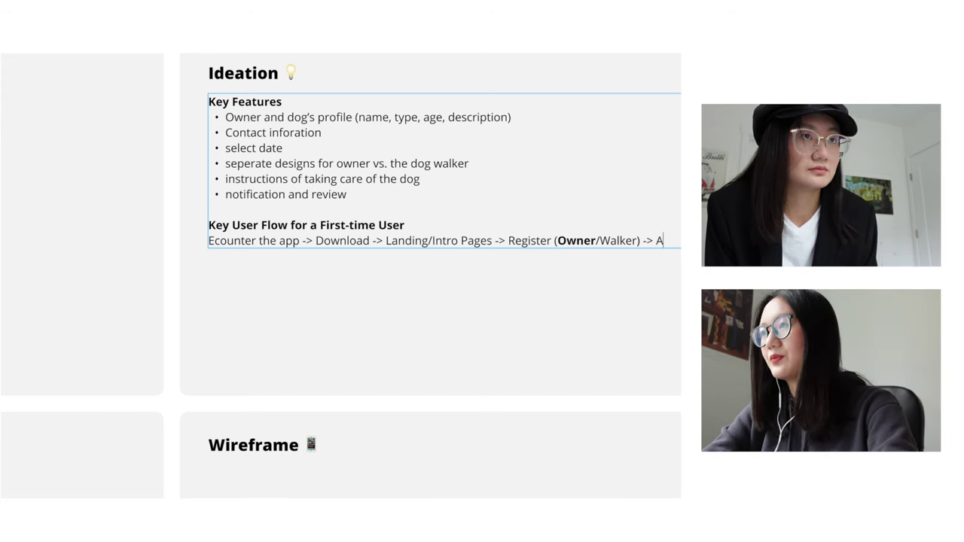
text(dd )
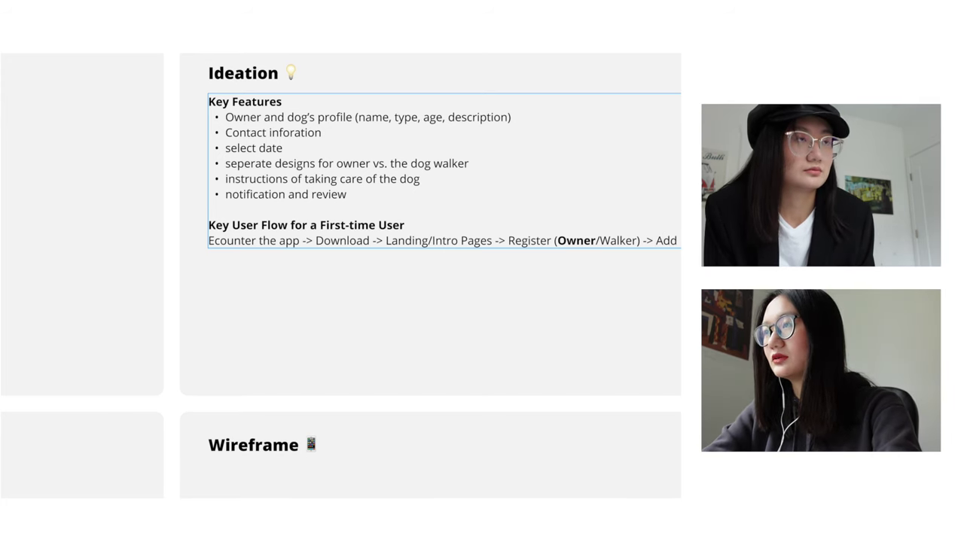
text(a profile )
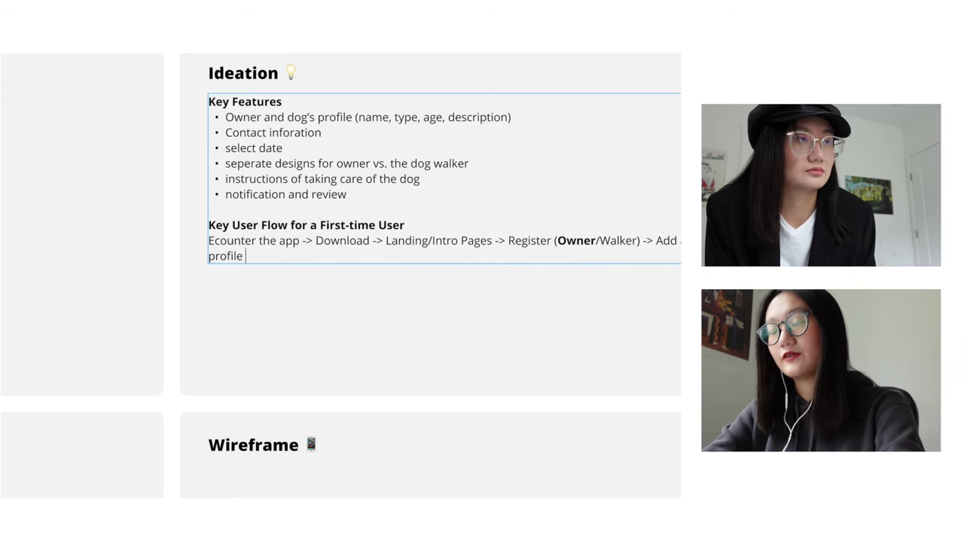
text(for the)
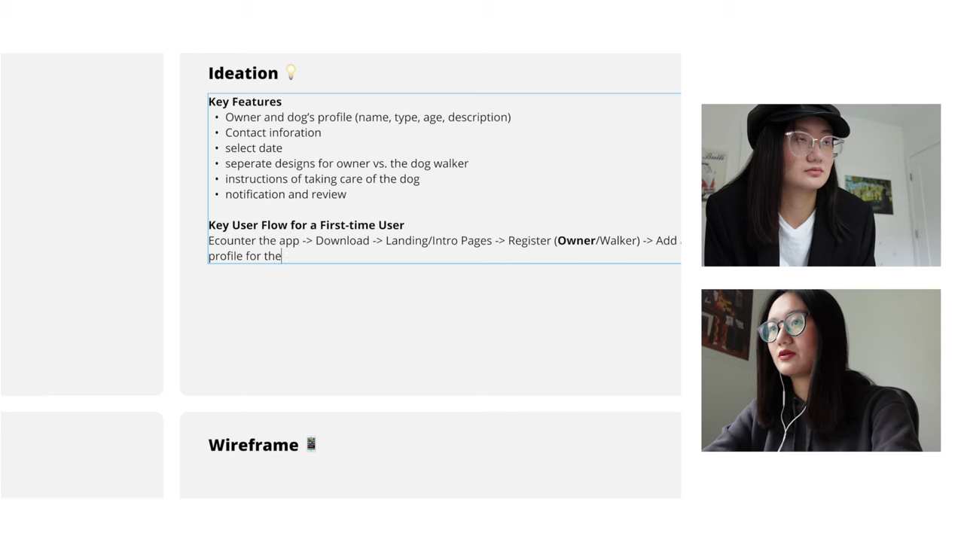
text( user (contact)
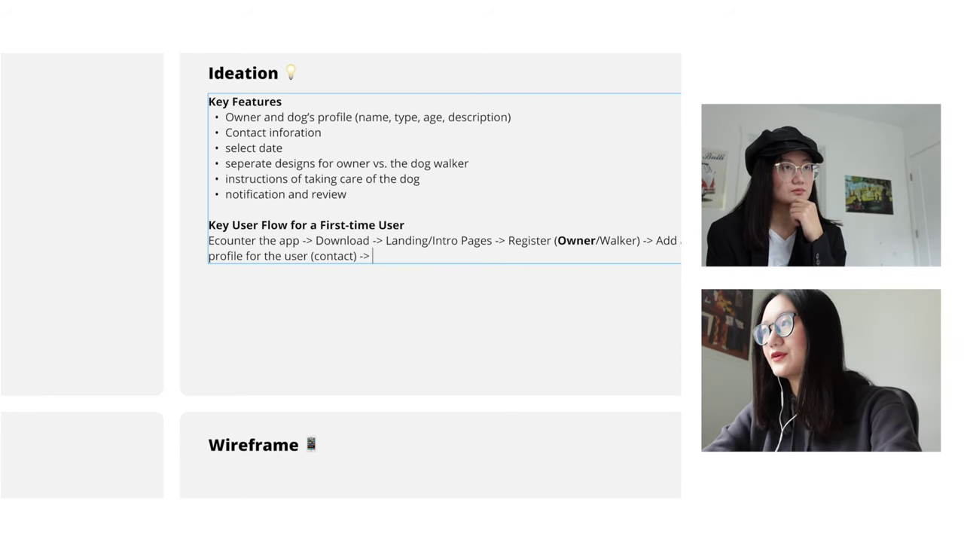
text( -> Add)
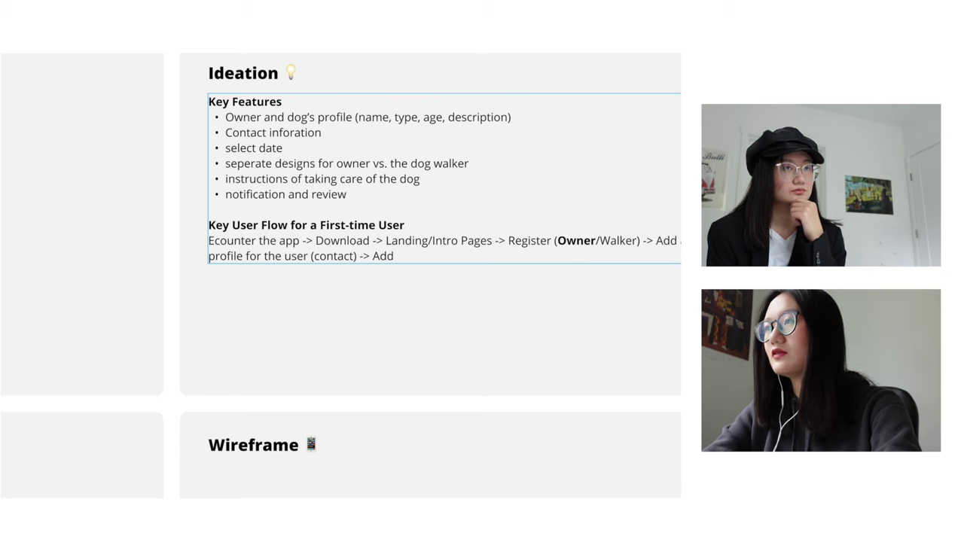
text( a dog profile )
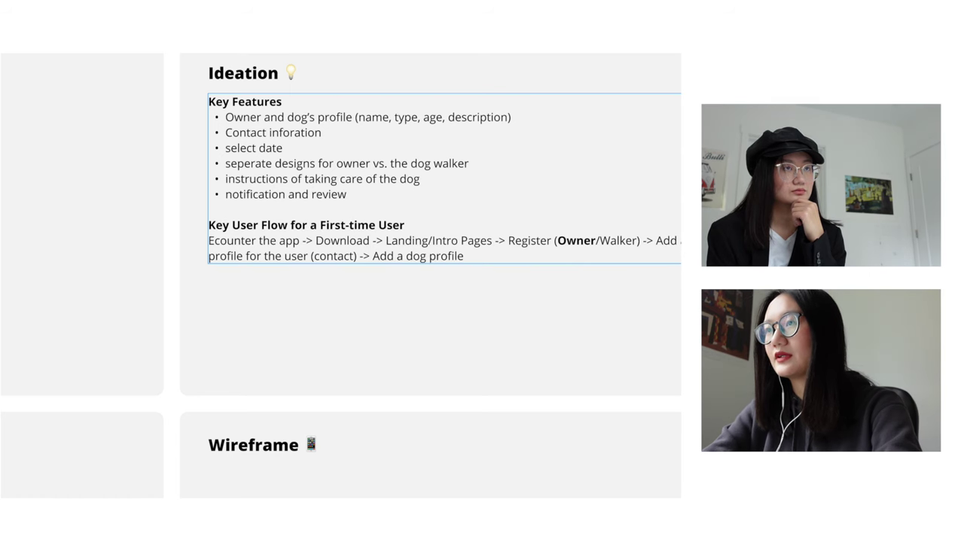
text(-> s)
key(BackSpace)
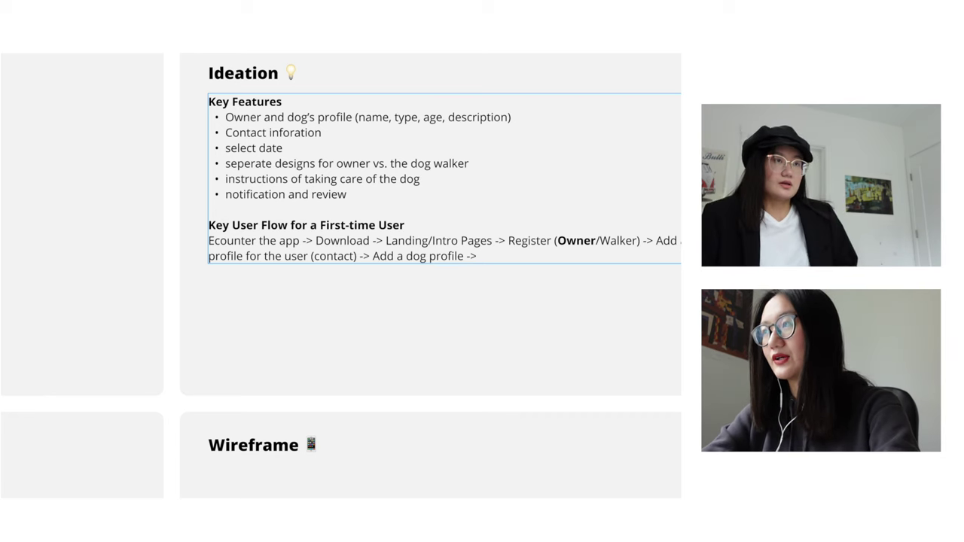
Step: Add 'Sending a request (time, location, choose top 3 dog walkers near me to send emails) ->'
text(Sending )
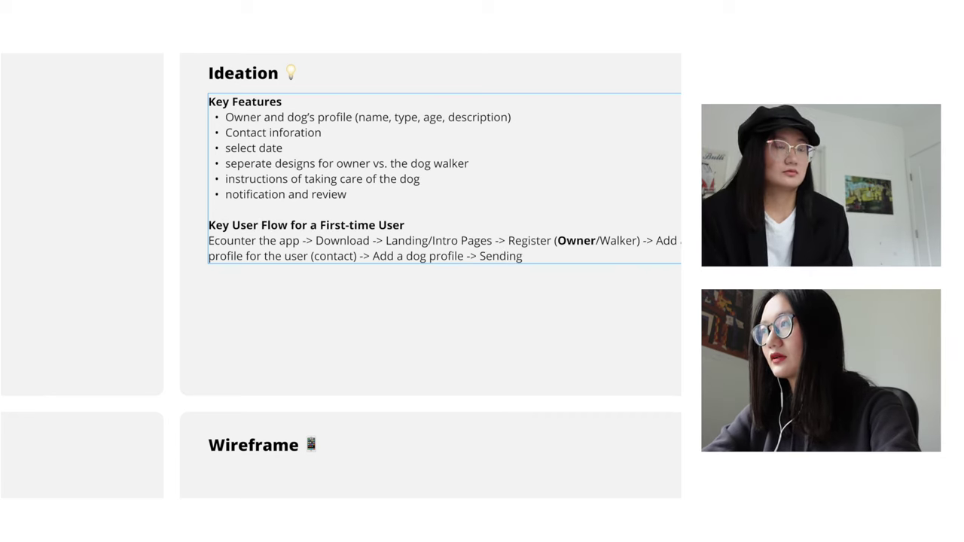
text(a req)
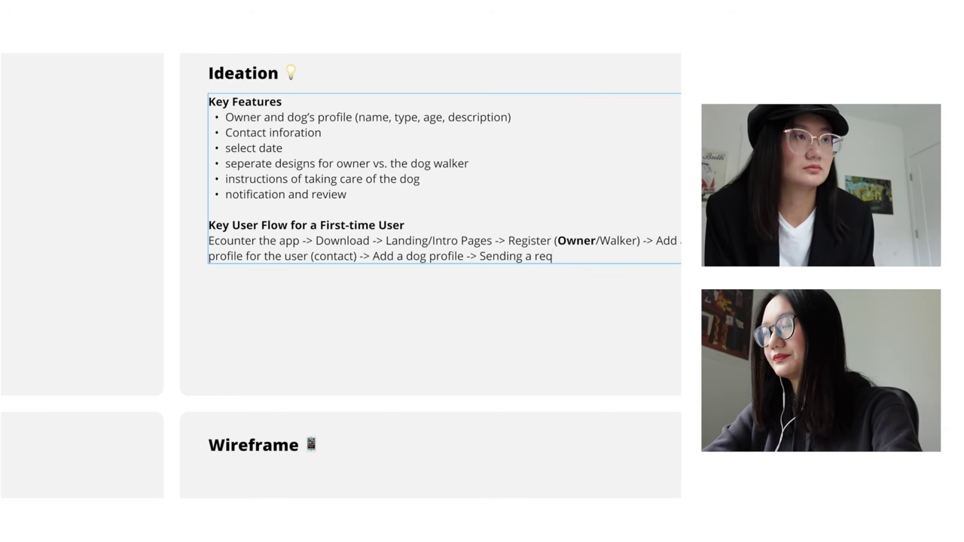
text(uest (ti)
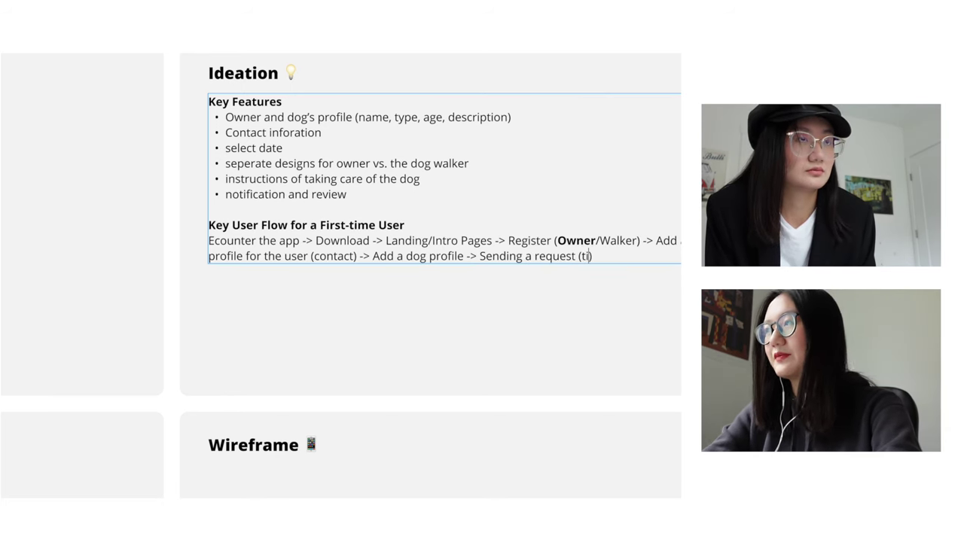
text(me, location,)
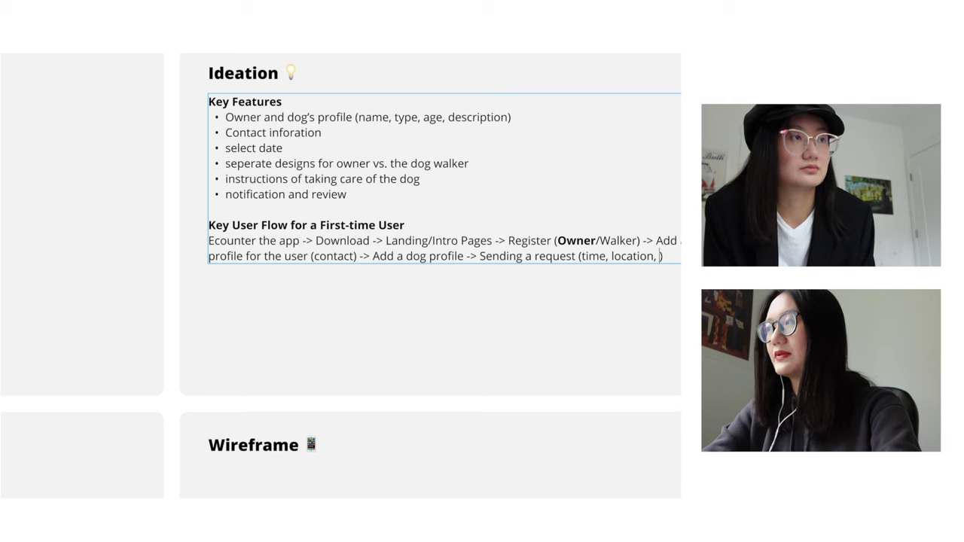
text(cho)
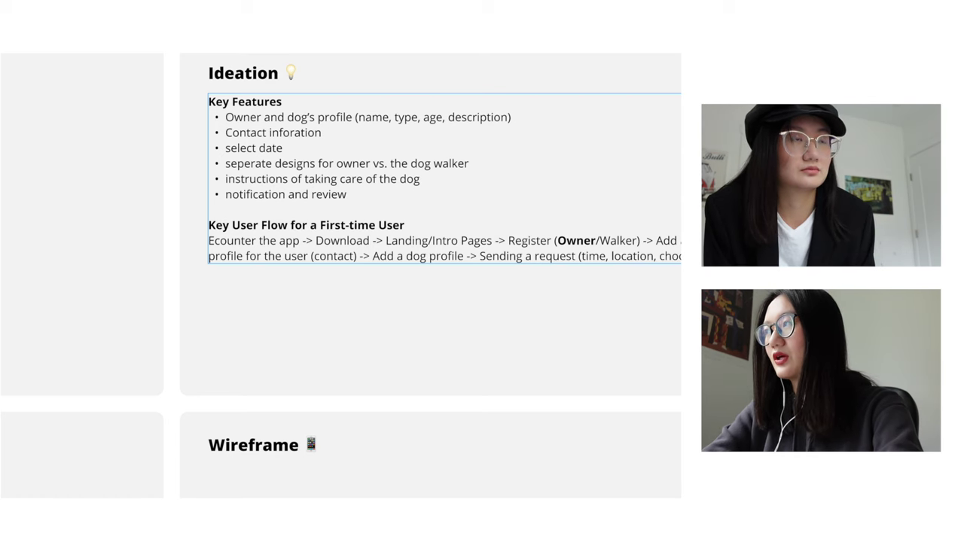
text(ose top 3 dog walker)
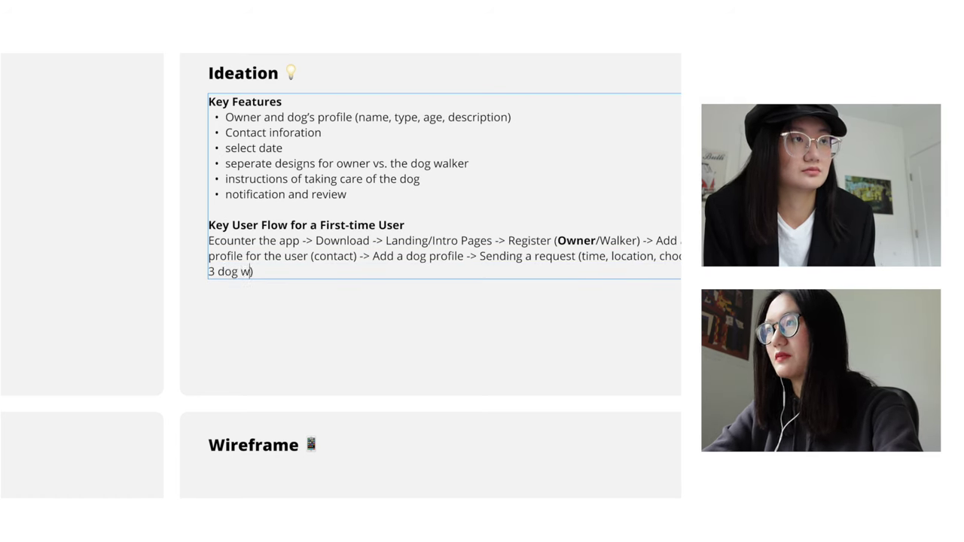
text(s near me to sen)
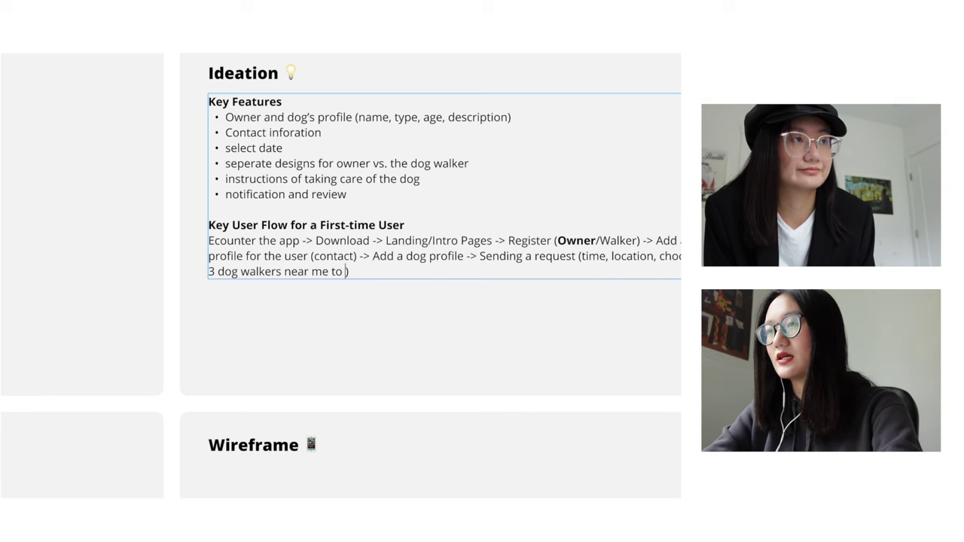
text(d se)
key(BackSpace)
key(BackSpace)
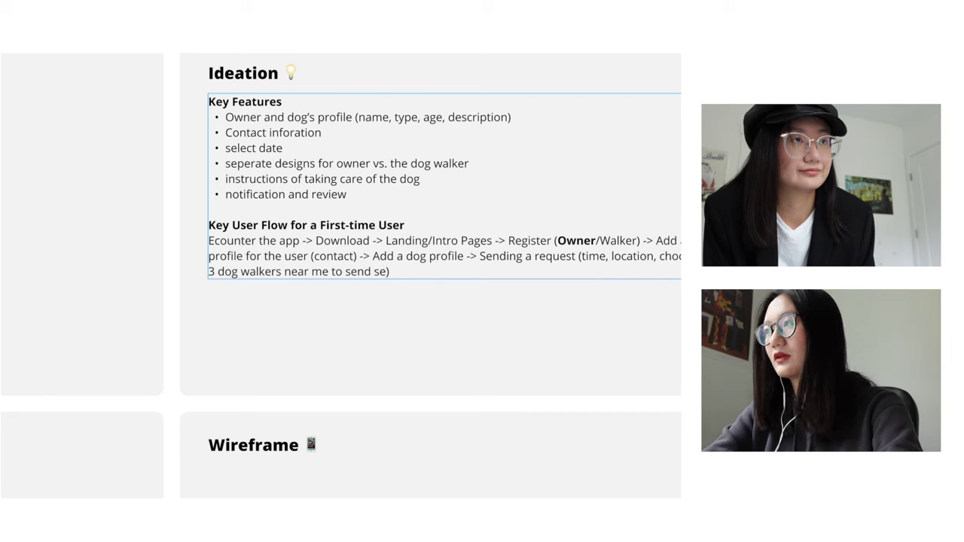
text(emails) ->)
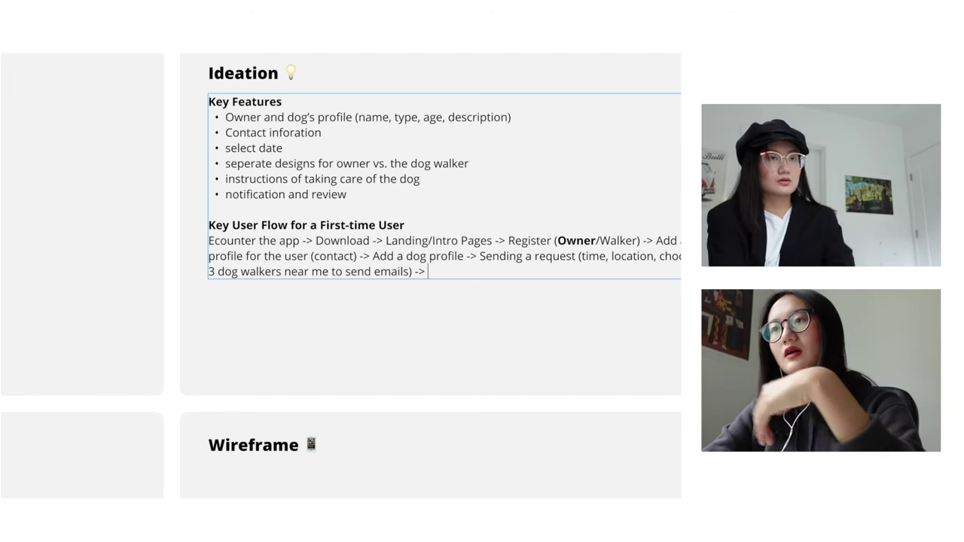
Step: Append 'Get notification if dog walkers are interested -> Communicate -> Get the dogs walked -> Review the dog walker'
text(Get)
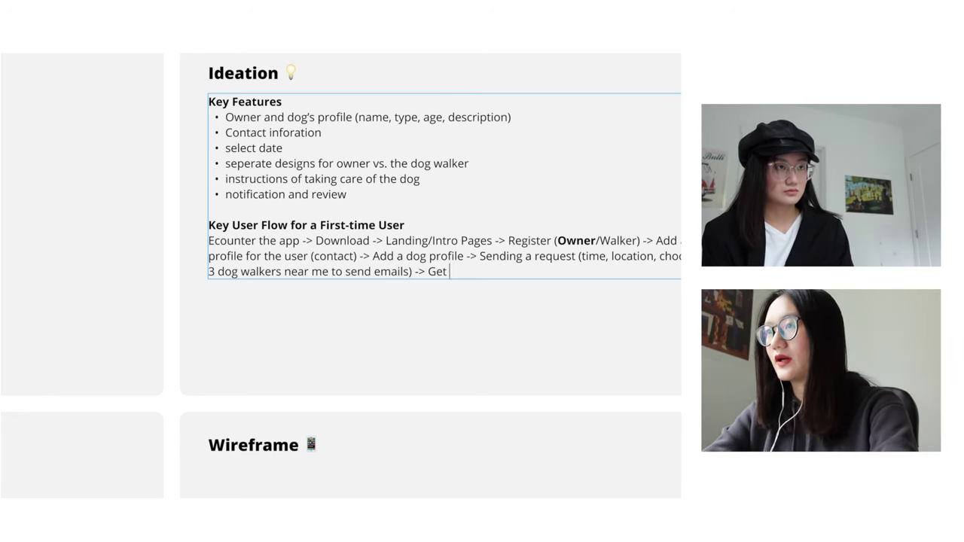
text(notification )
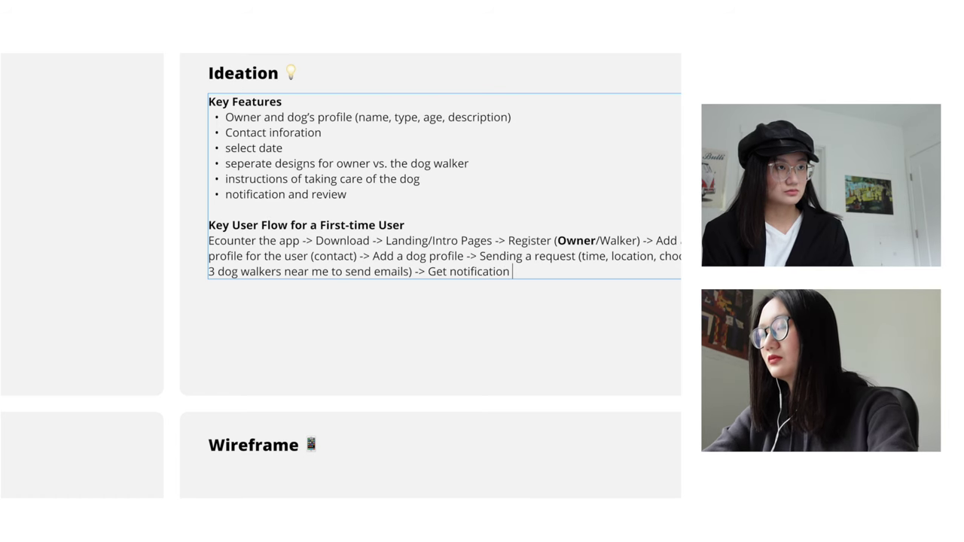
text(if do)
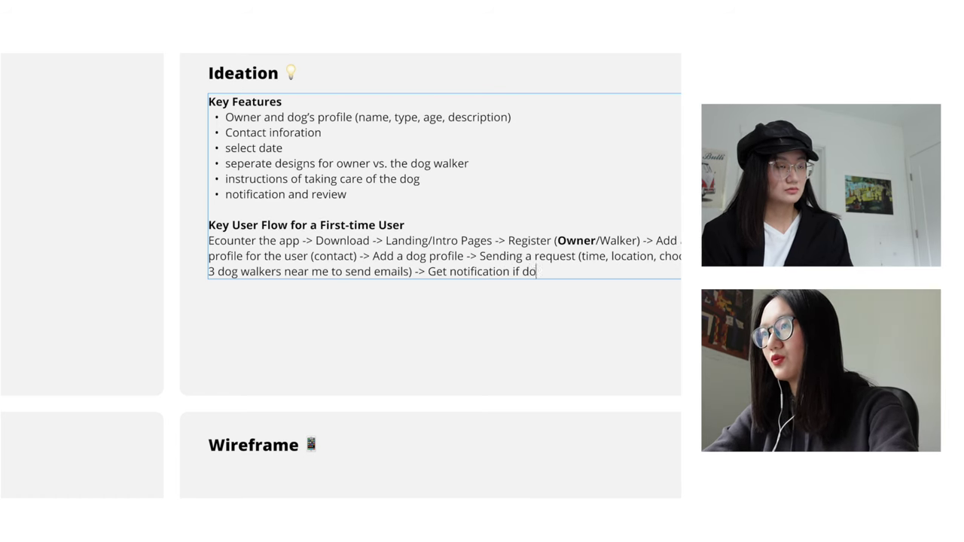
text(g walkers are in)
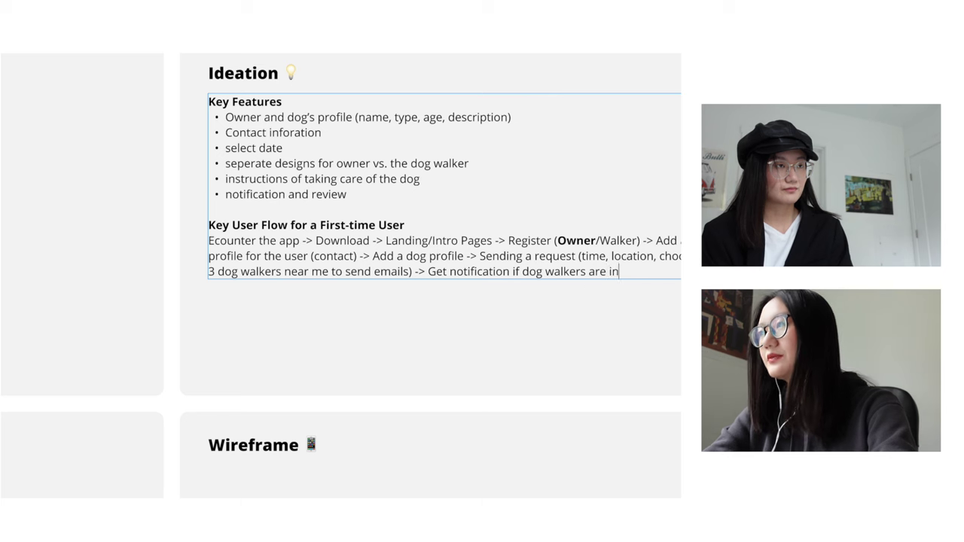
text(terested -)
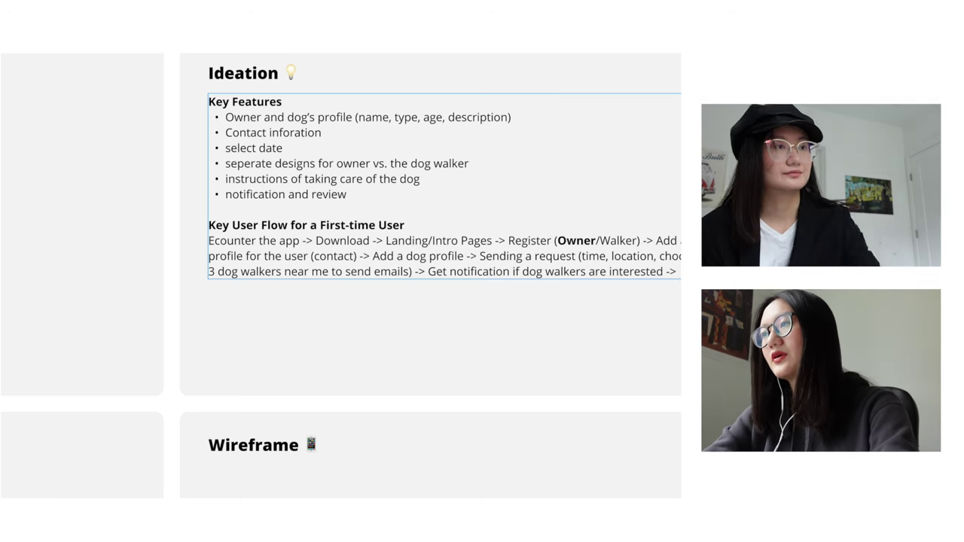
text(> Communicate -)
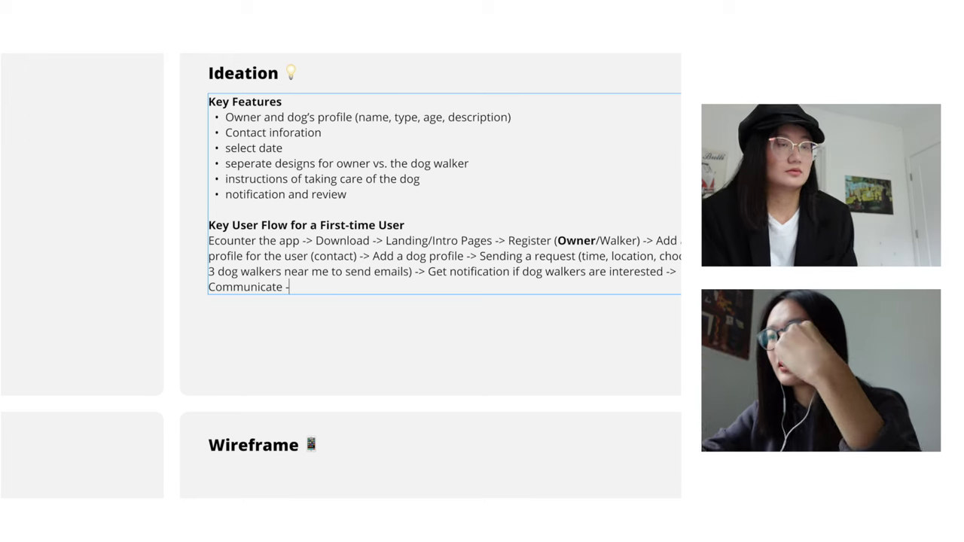
text(>)
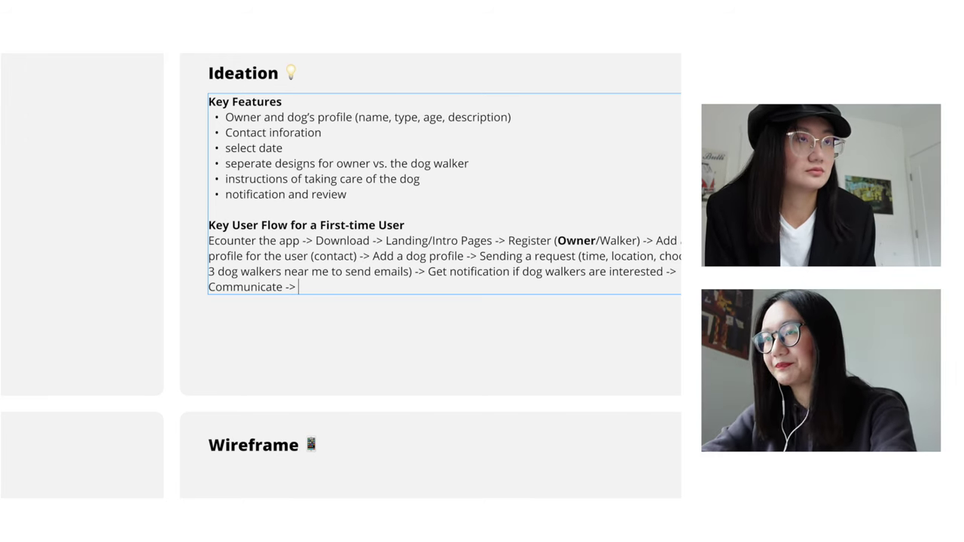
text( Get )
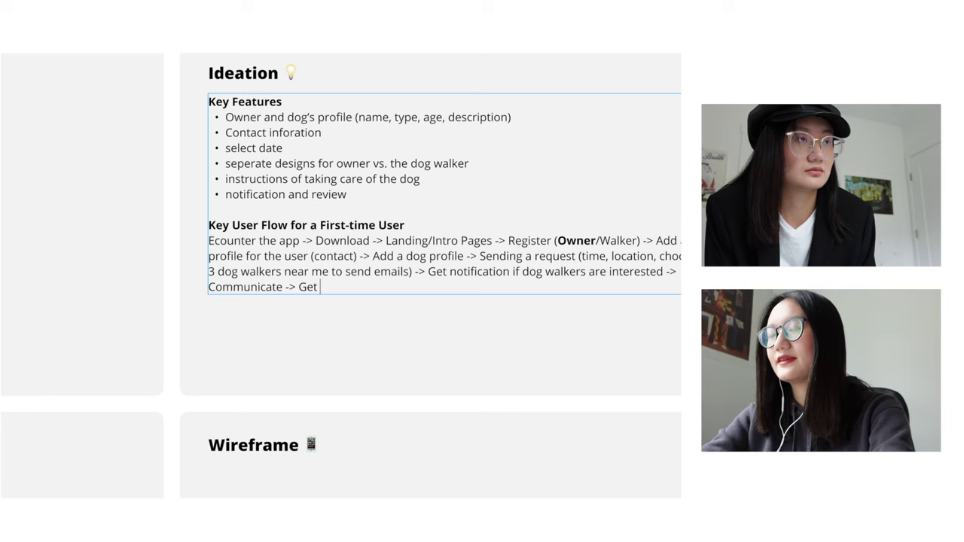
text(the do)
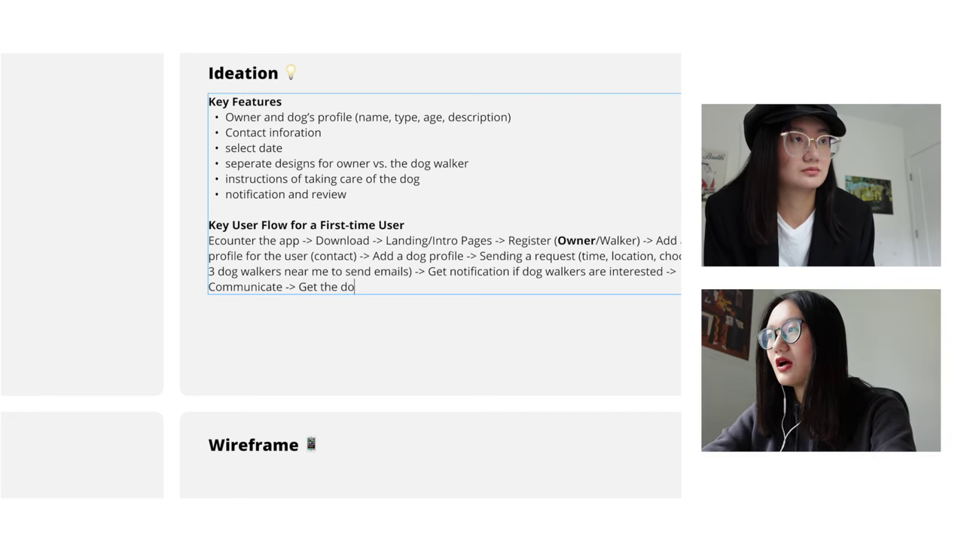
text(gs walked ->)
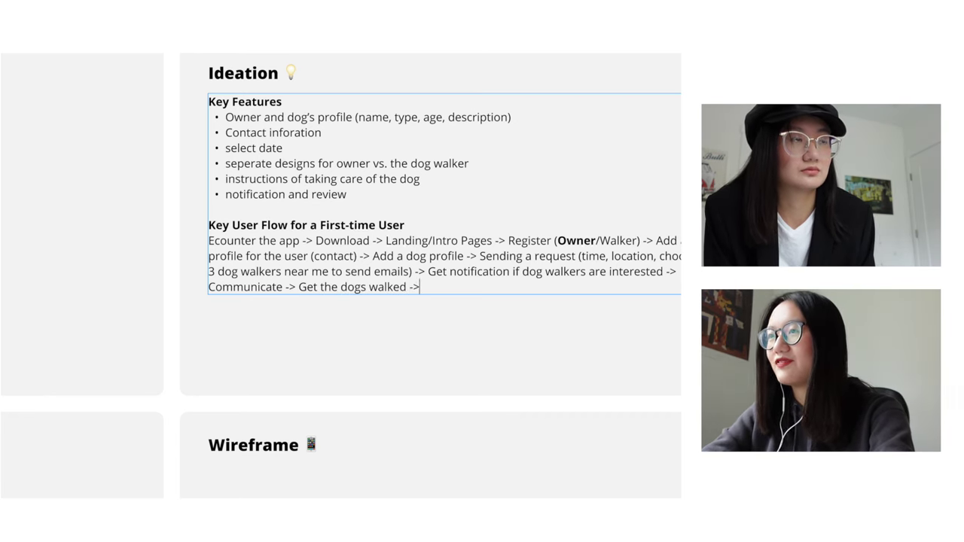
text( Review )
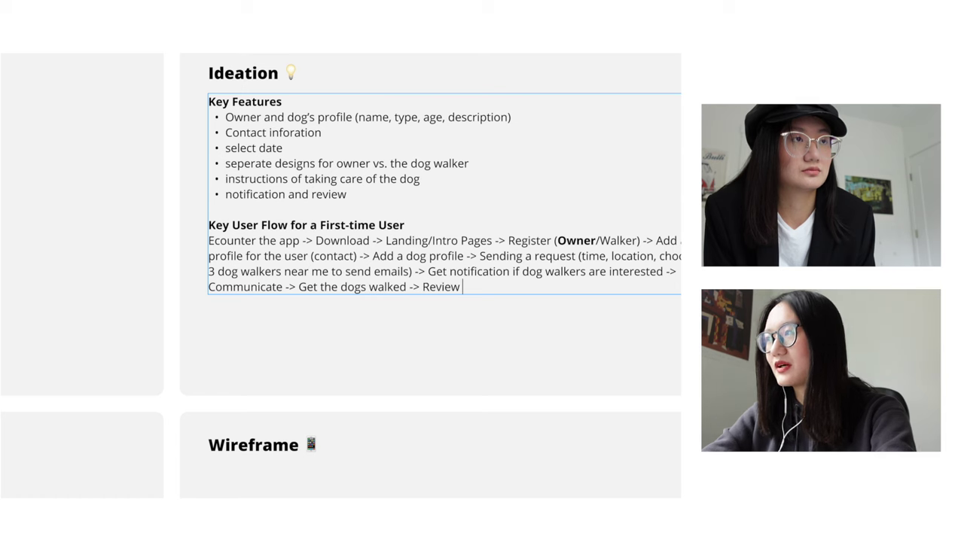
text(the dog walk)
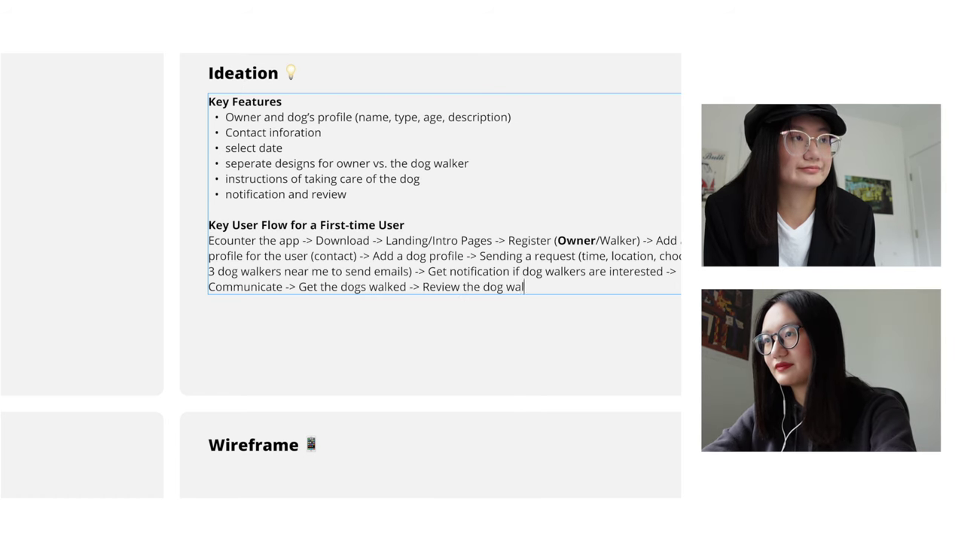
text(er)
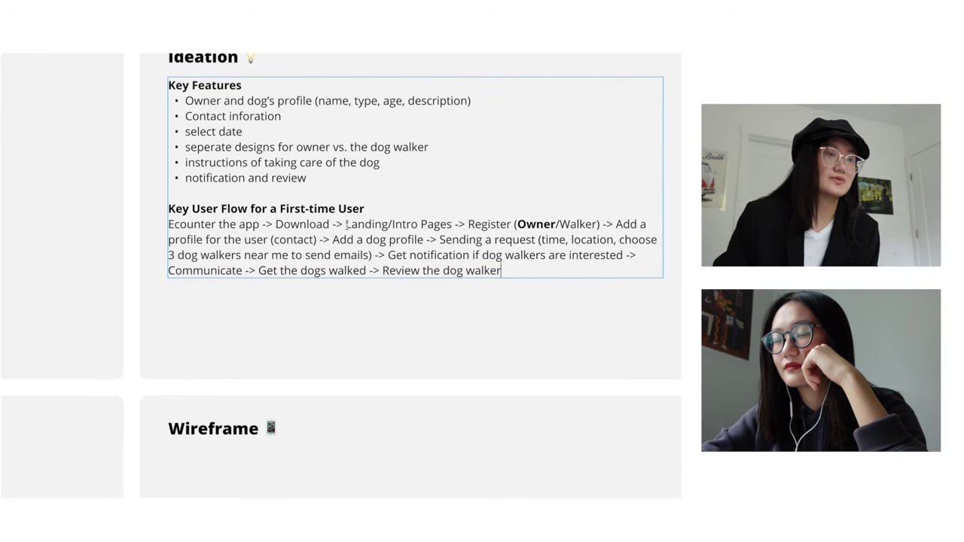
Step: Underline the Landing/Intro Pages and Register (Owner/Walker) steps with Ctrl+U
drag(408, 226, 452, 226)
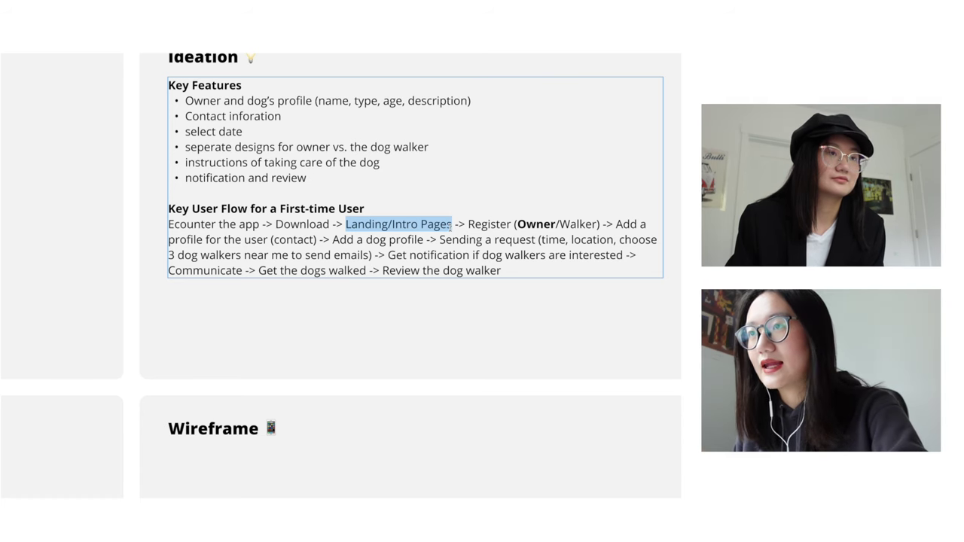
key(ctrl+u)
key(Escape)
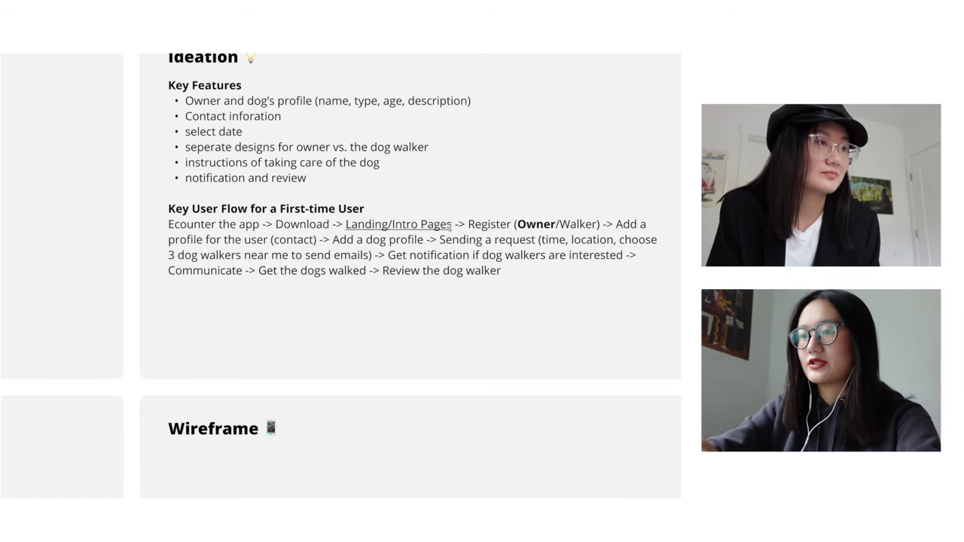
click(451, 226)
click(467, 225)
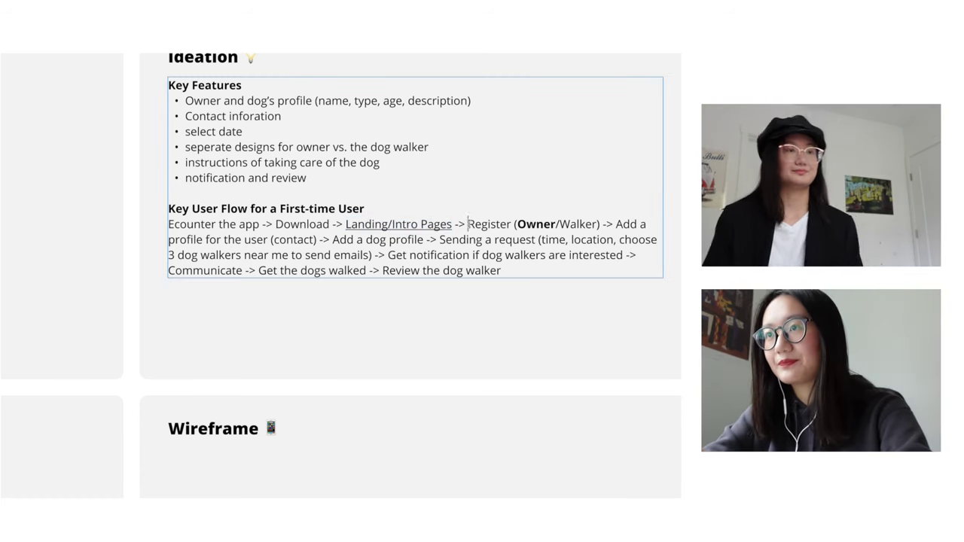
key(ctrl+u)
key(Escape)
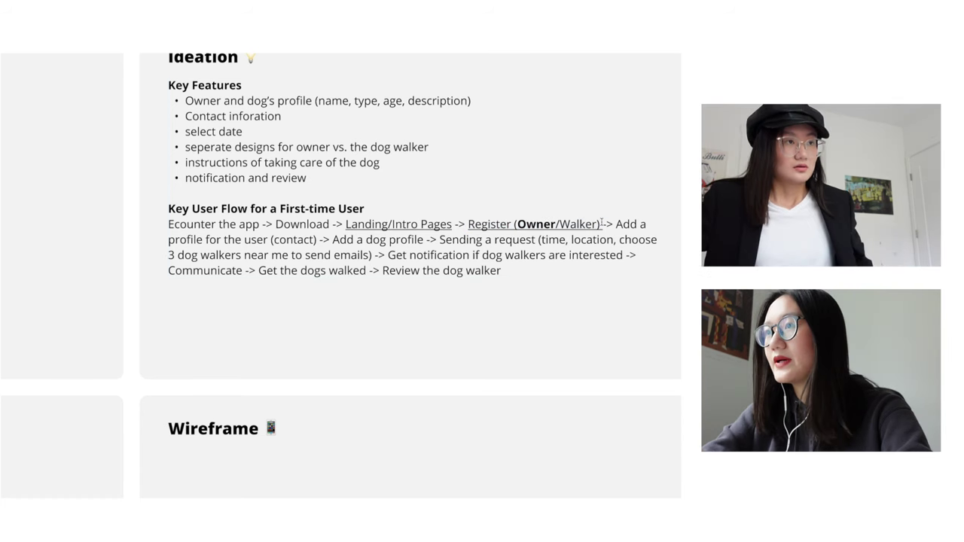
Step: Select the Add a profile, Sending a request and Review the dog walker steps for underlining
click(602, 223)
drag(615, 223, 320, 240)
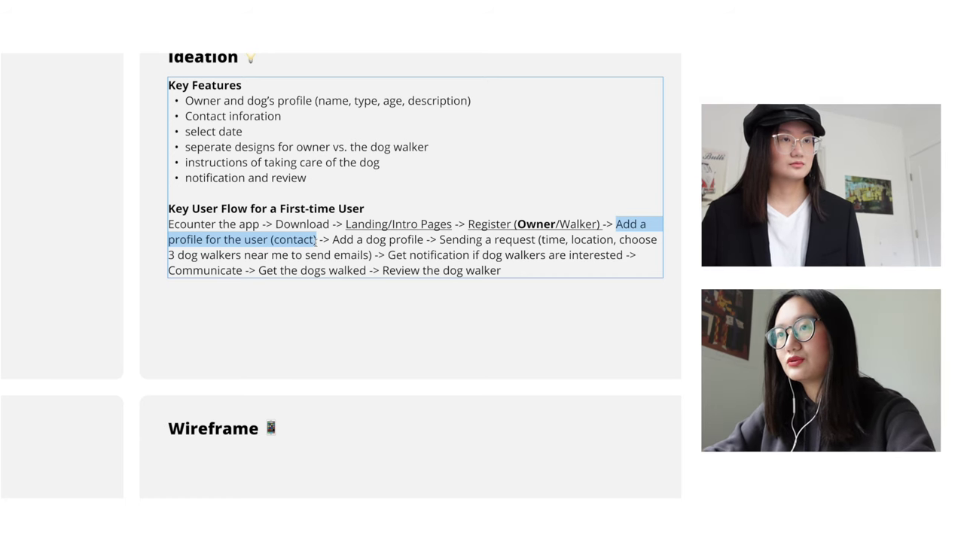
drag(441, 239, 452, 259)
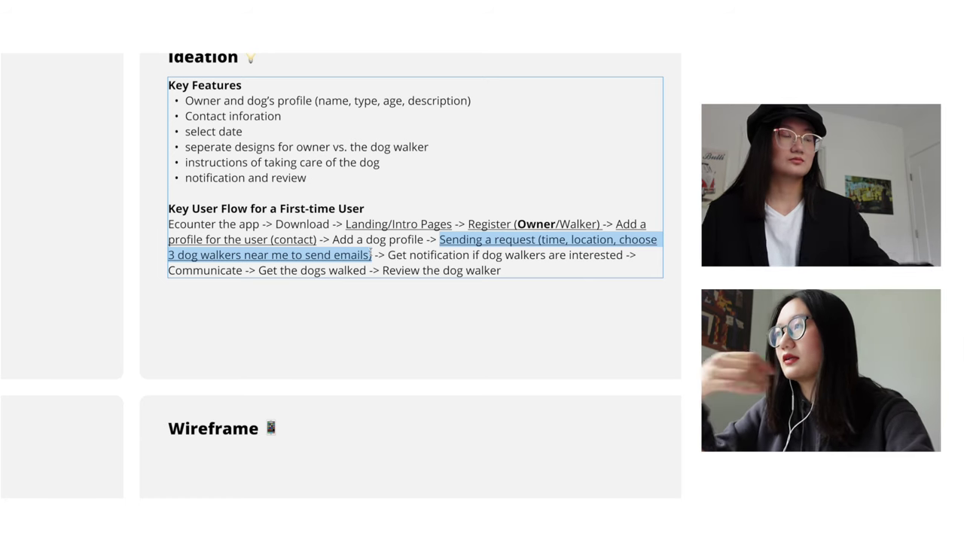
drag(384, 270, 436, 270)
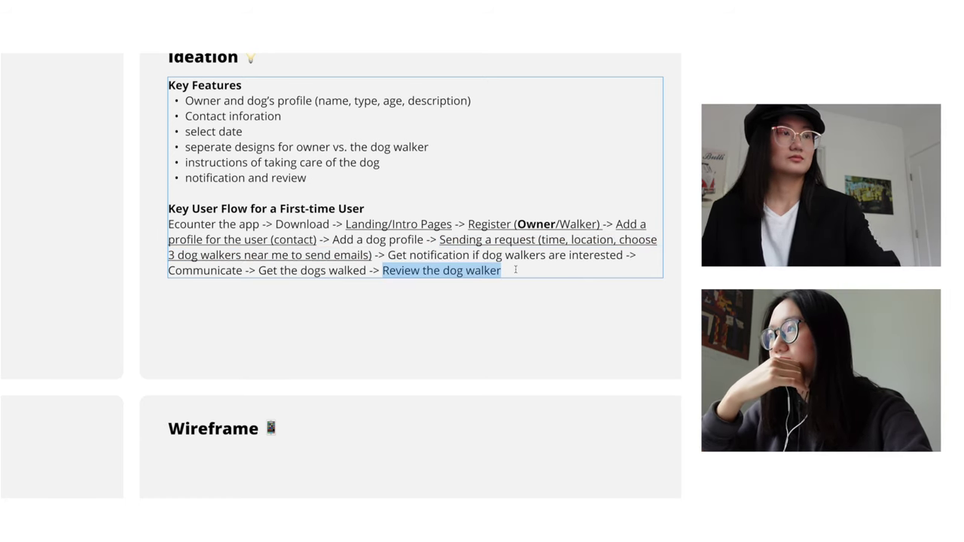